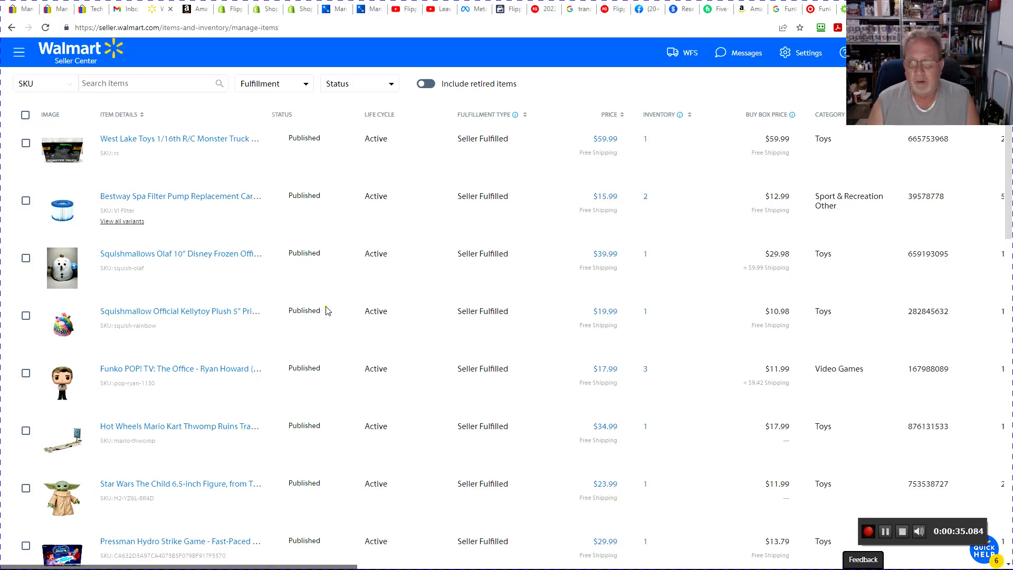
# Open the seller's shipping templates and view the Value and Standard rates of the Default Shipping Template.
pyautogui.click(806, 62)
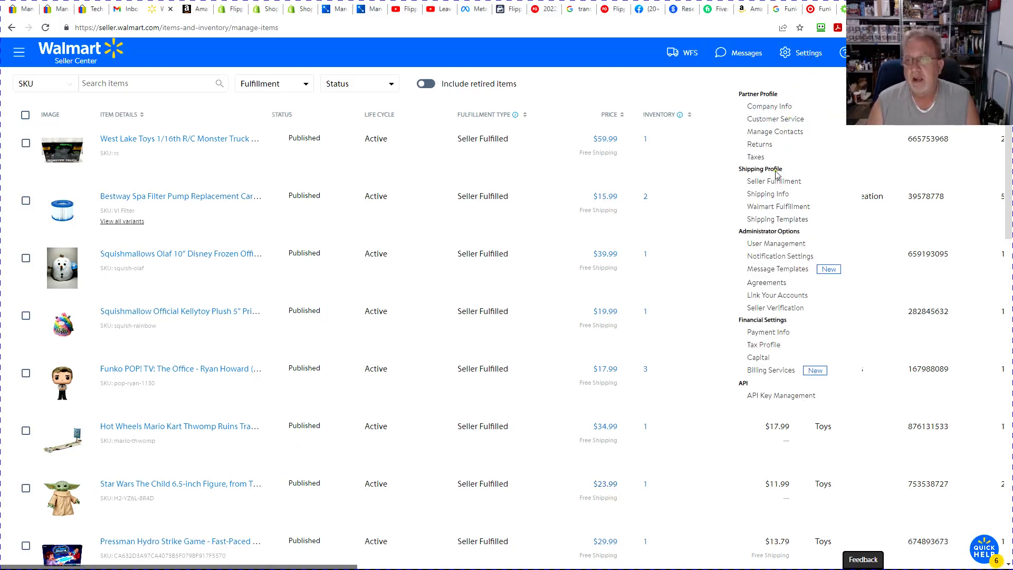
pyautogui.click(759, 224)
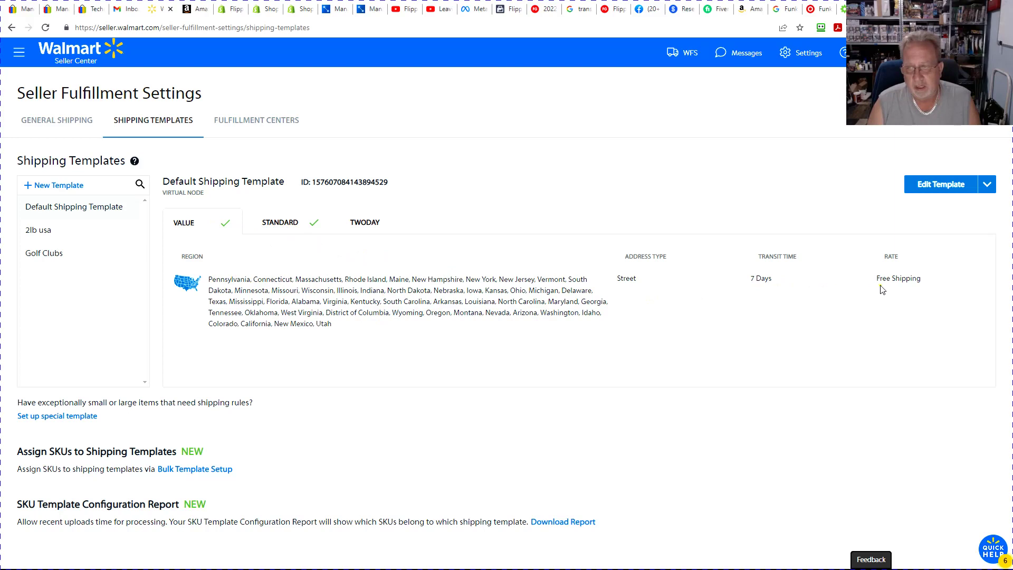
pyautogui.moveTo(876, 278); pyautogui.dragTo(923, 285)
pyautogui.click(897, 287)
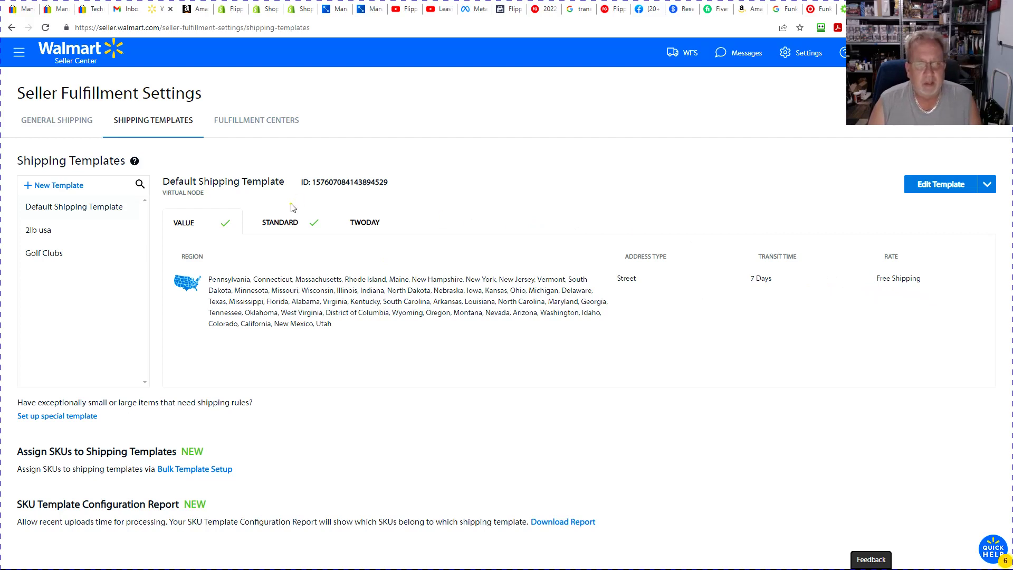
pyautogui.click(281, 224)
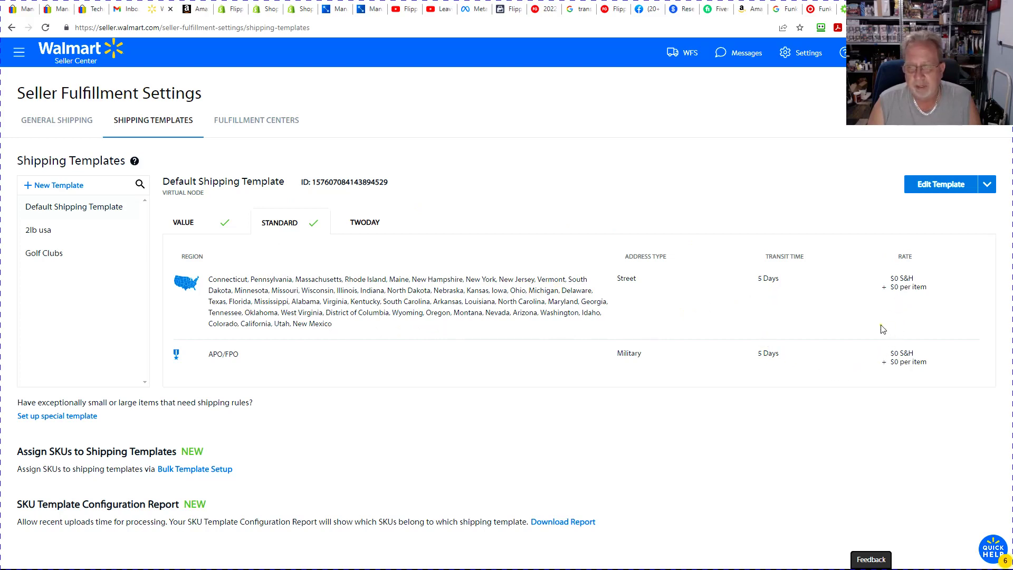
# Open the Default Shipping Template for editing and review its Value transit time options, Standard rules and TwoDay rules.
pyautogui.click(928, 192)
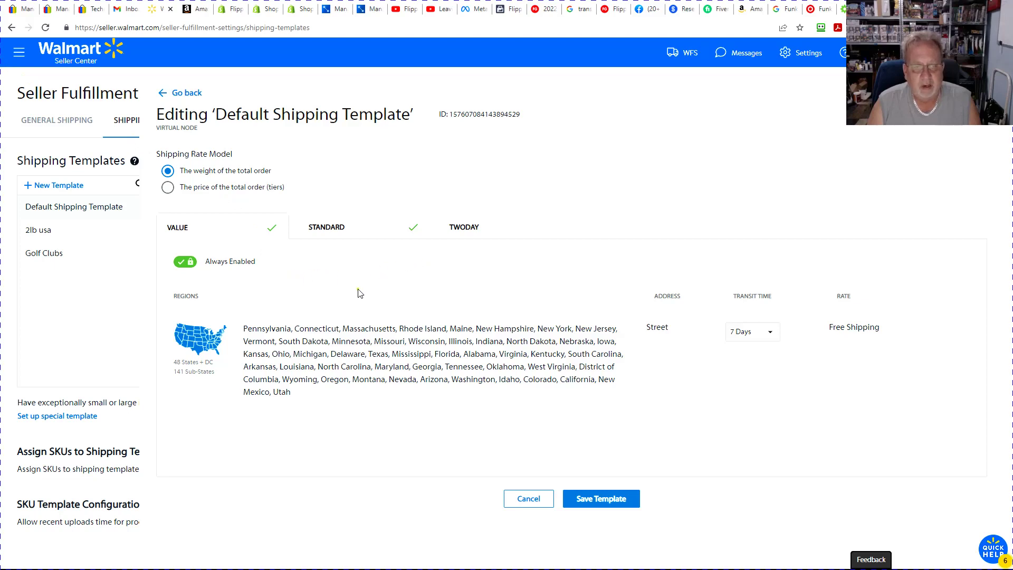
pyautogui.click(769, 338)
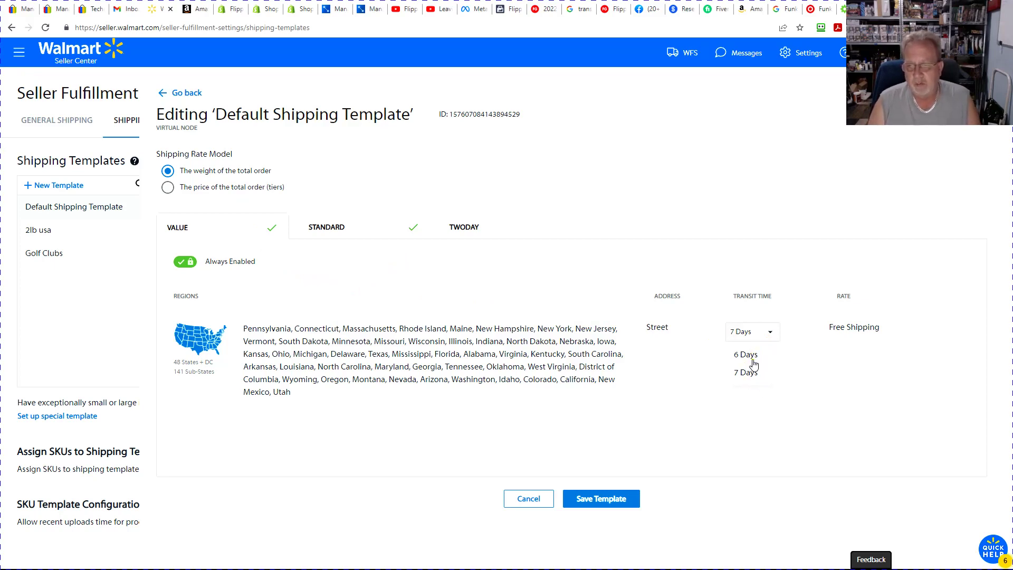
pyautogui.click(696, 391)
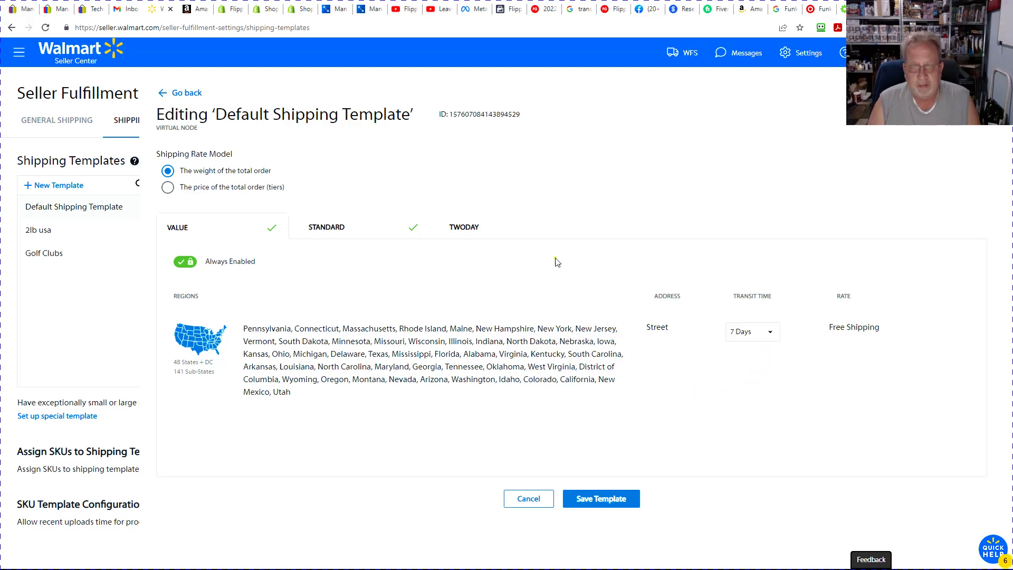
pyautogui.click(338, 228)
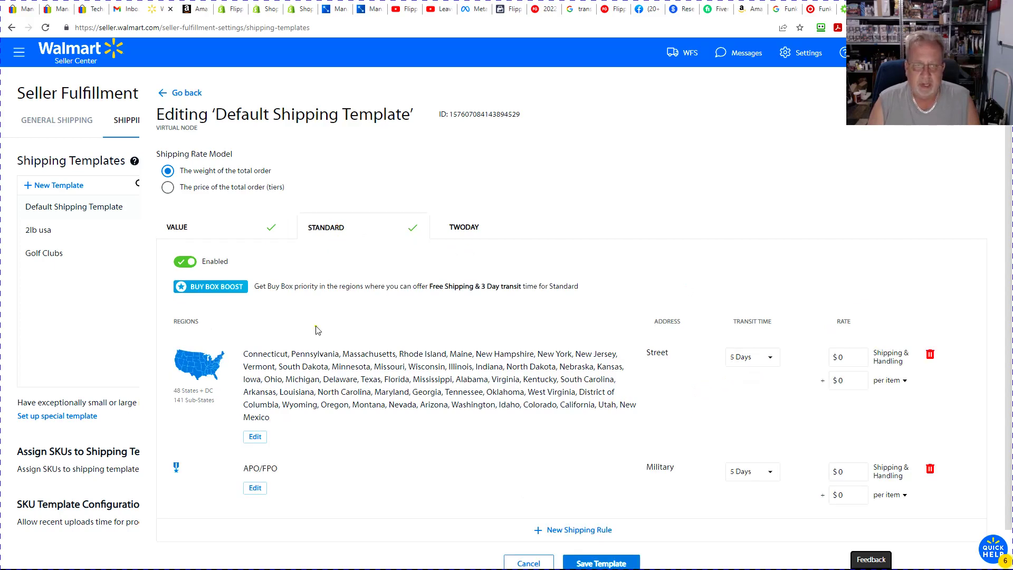
pyautogui.scroll(-1, 417, 399)
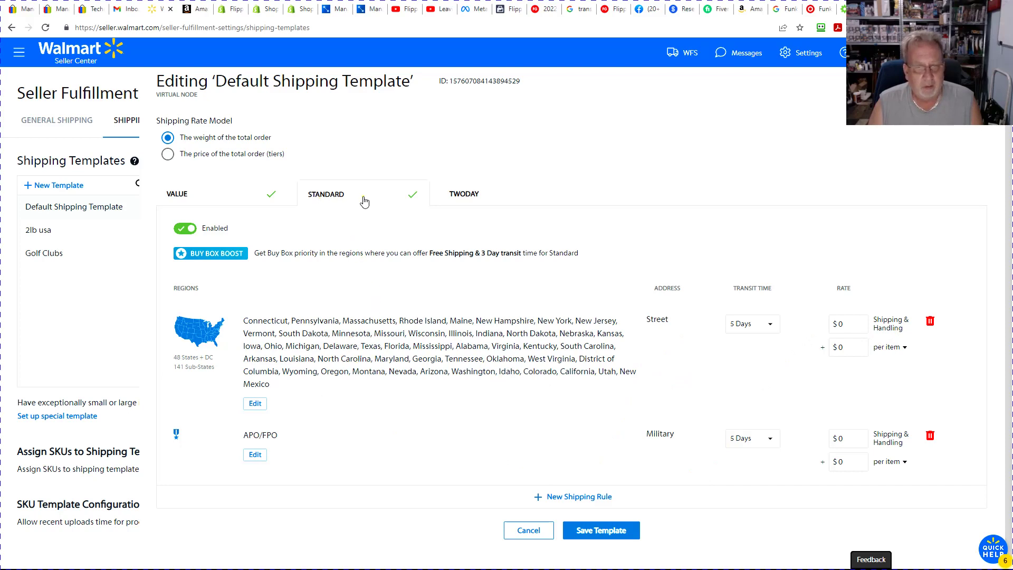
pyautogui.click(459, 206)
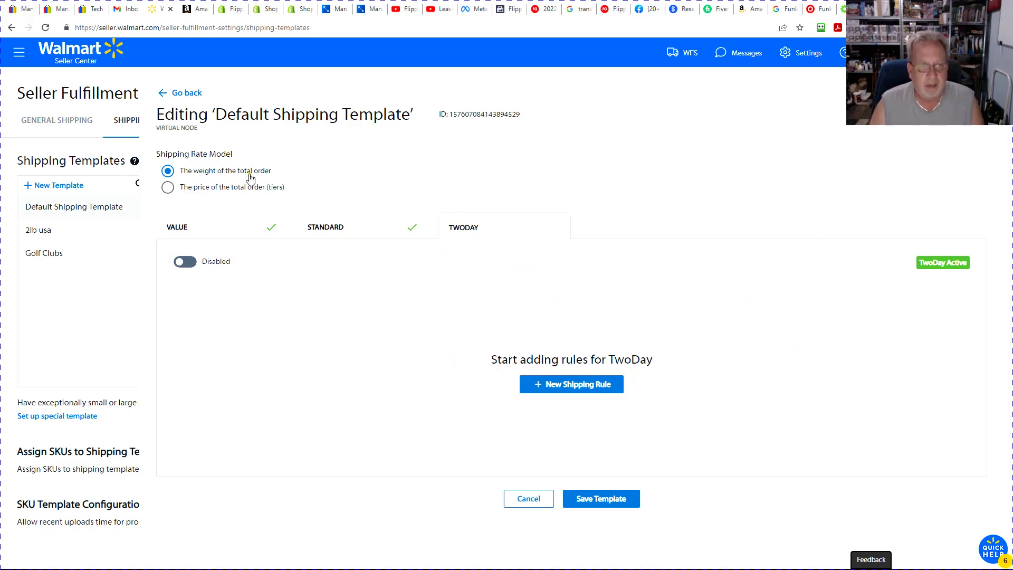
# Open the 2lb usa template and review its Standard shipping rules and the transit time options for the western states.
pyautogui.click(40, 231)
pyautogui.click(40, 232)
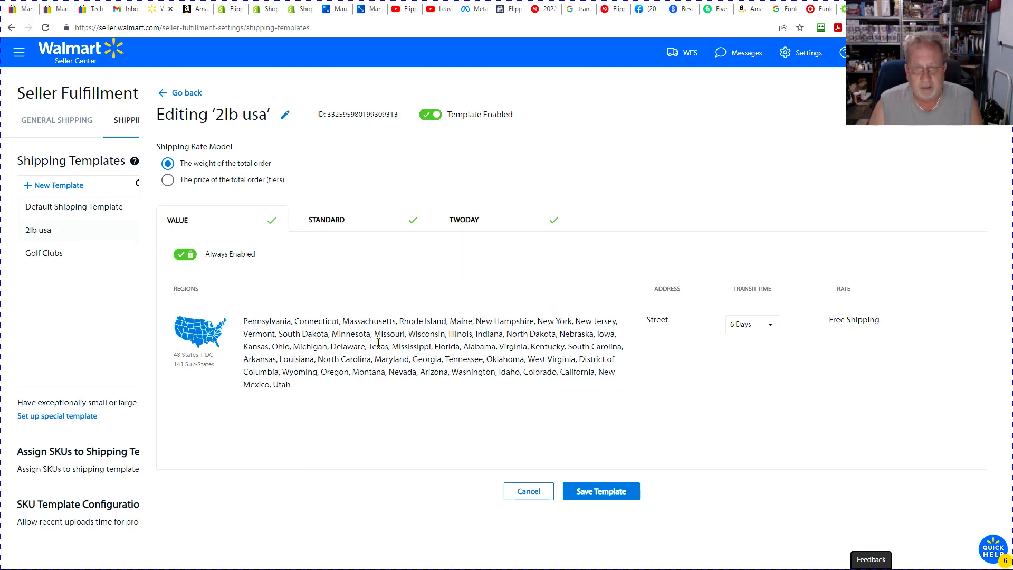
pyautogui.click(338, 221)
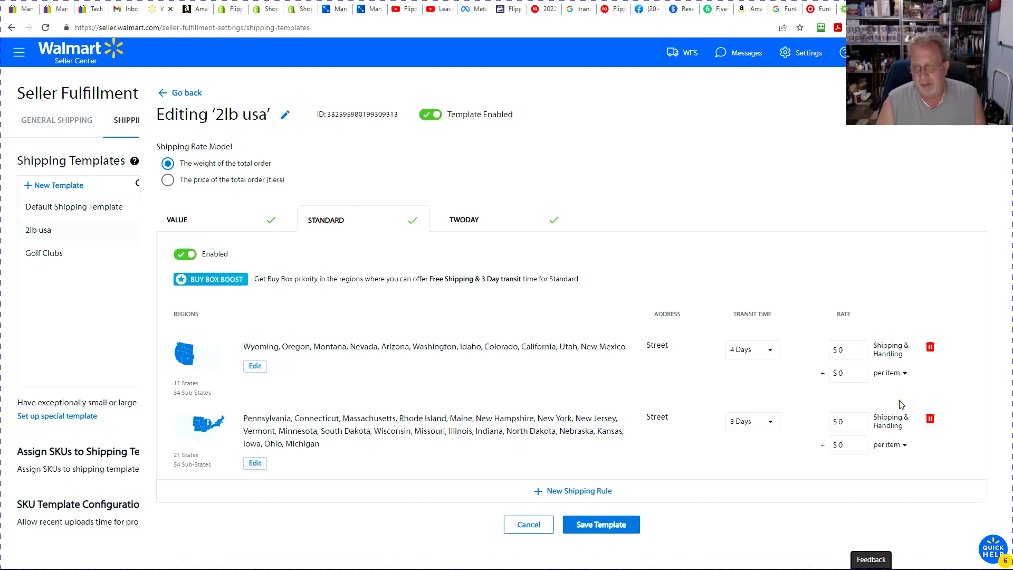
pyautogui.click(772, 352)
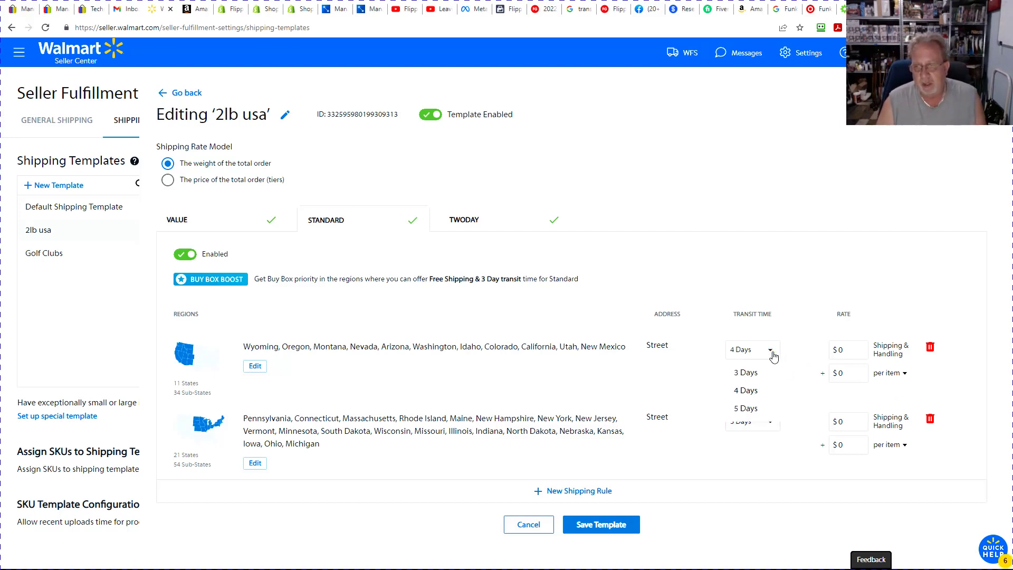
pyautogui.click(802, 360)
pyautogui.click(695, 390)
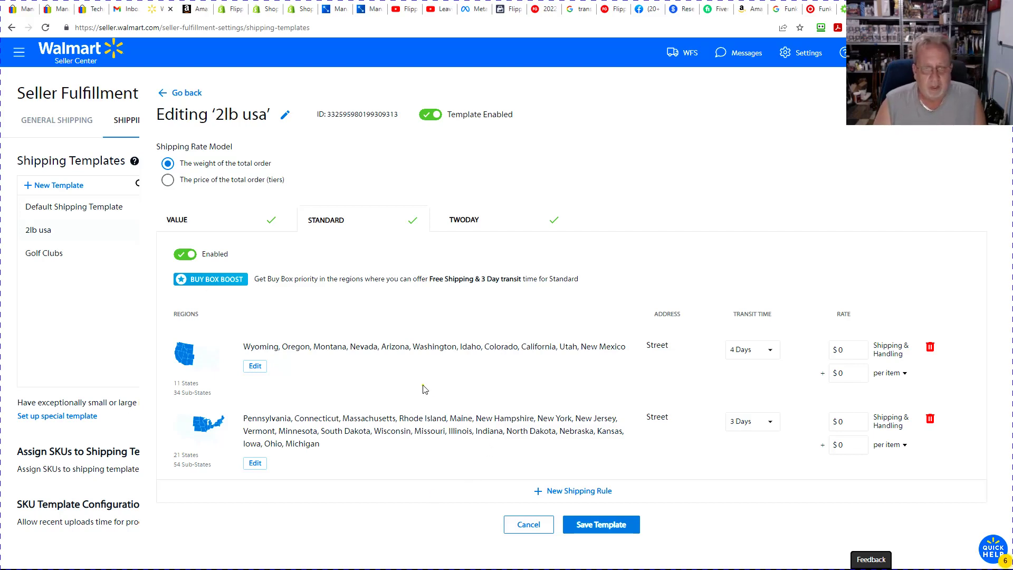
# Examine the region choices for a new Standard shipping rule in the 2lb usa template and cancel without adding it.
pyautogui.click(560, 490)
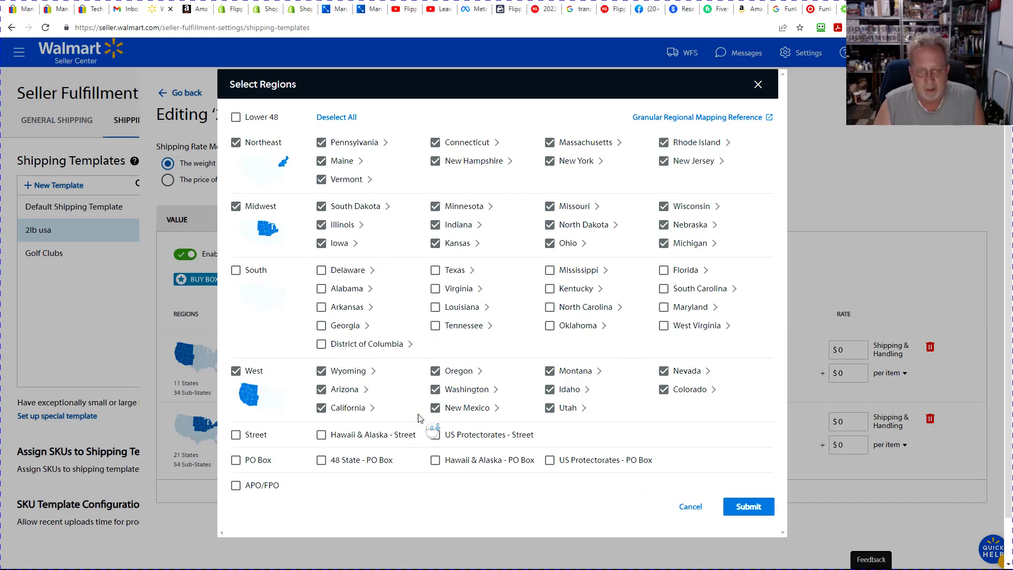
pyautogui.scroll(-1, 419, 418)
pyautogui.scroll(1, 420, 418)
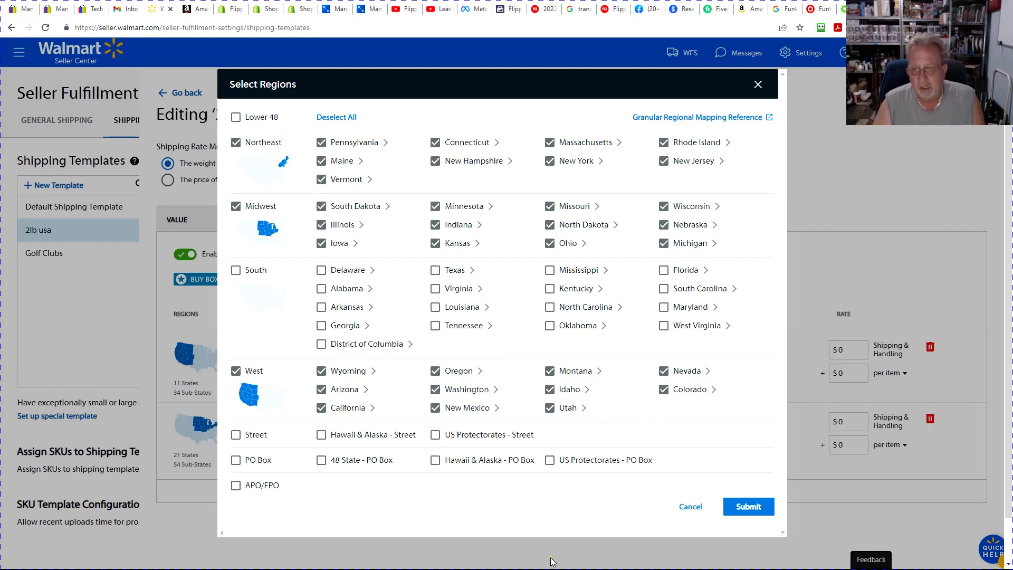
pyautogui.click(692, 507)
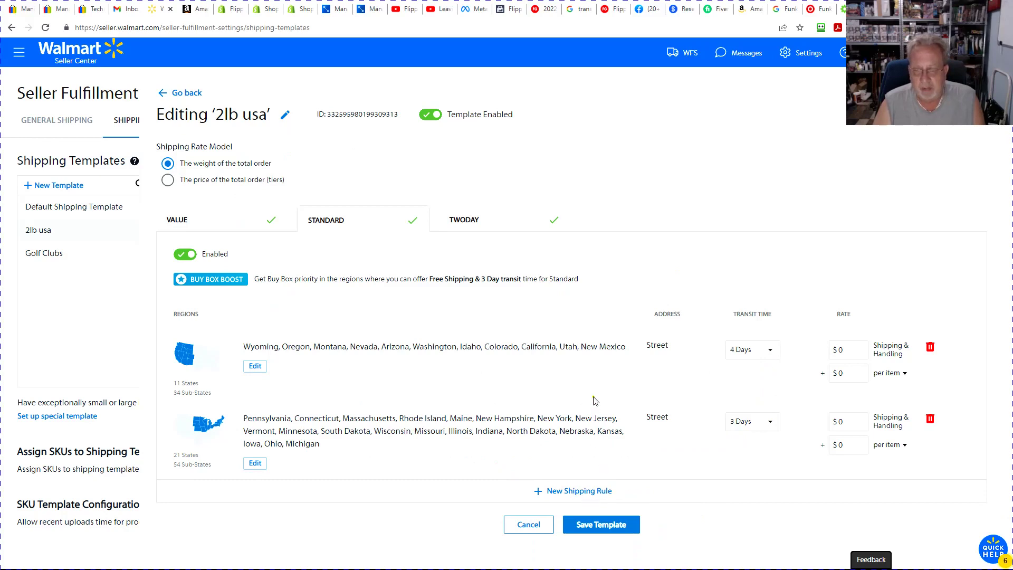
# Review the TwoDay rule of the 2lb usa template and its selected regions, leaving the selection as it is.
pyautogui.click(482, 221)
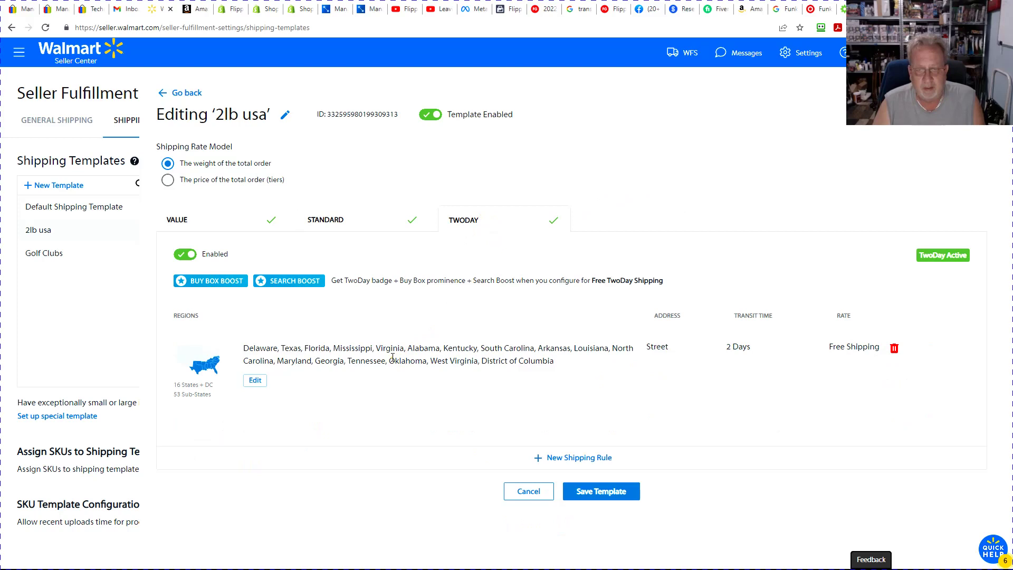
pyautogui.click(256, 382)
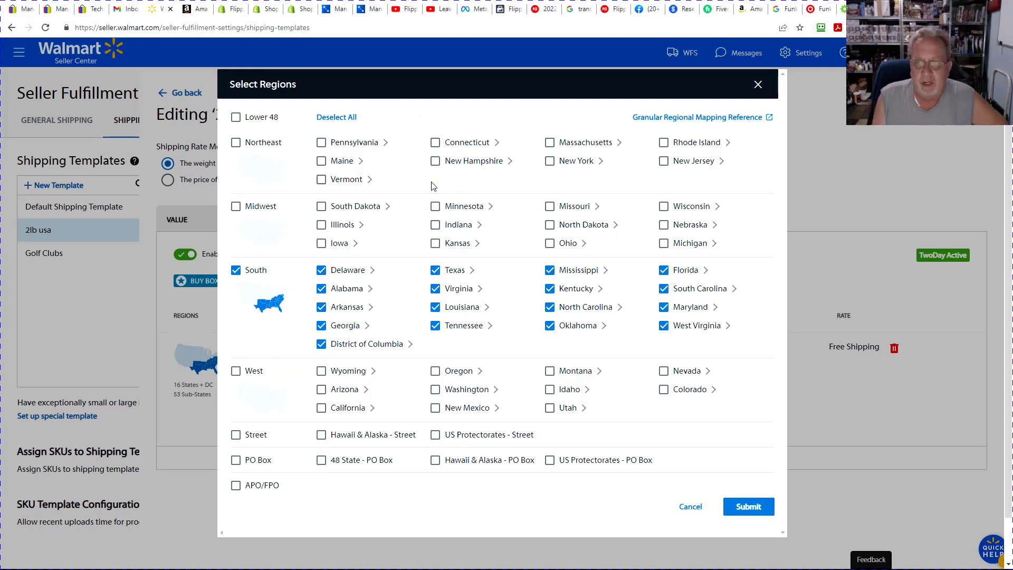
pyautogui.click(690, 508)
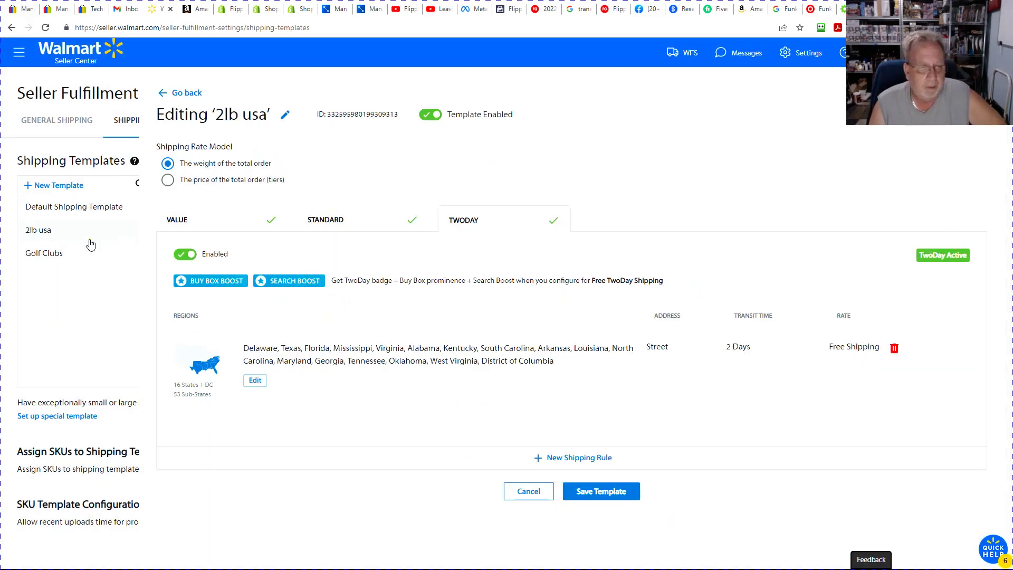
# Open the Golf Clubs template and review its Standard shipping rates and TwoDay rules.
pyautogui.click(51, 255)
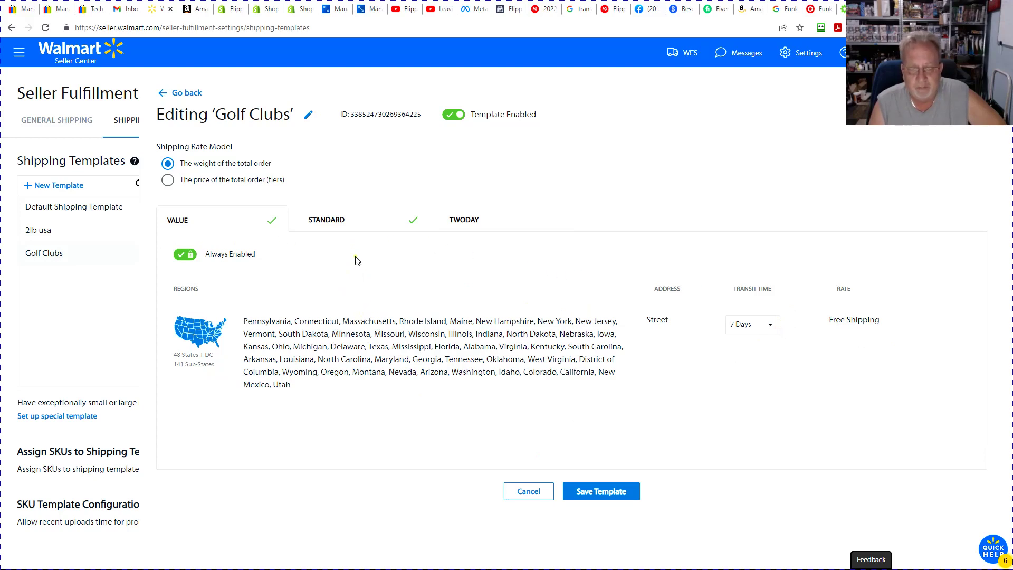
pyautogui.click(338, 220)
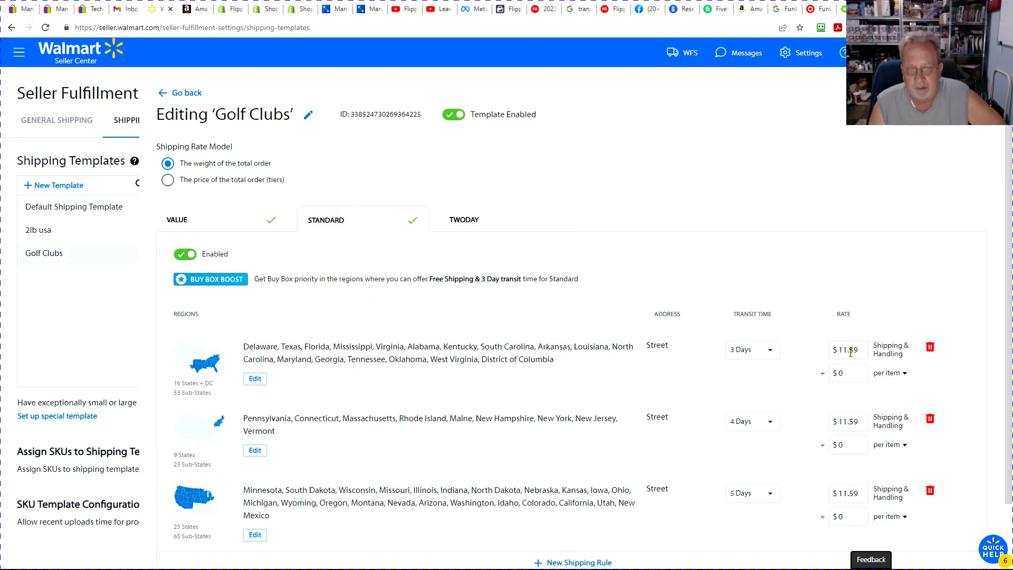
pyautogui.scroll(-1, 851, 353)
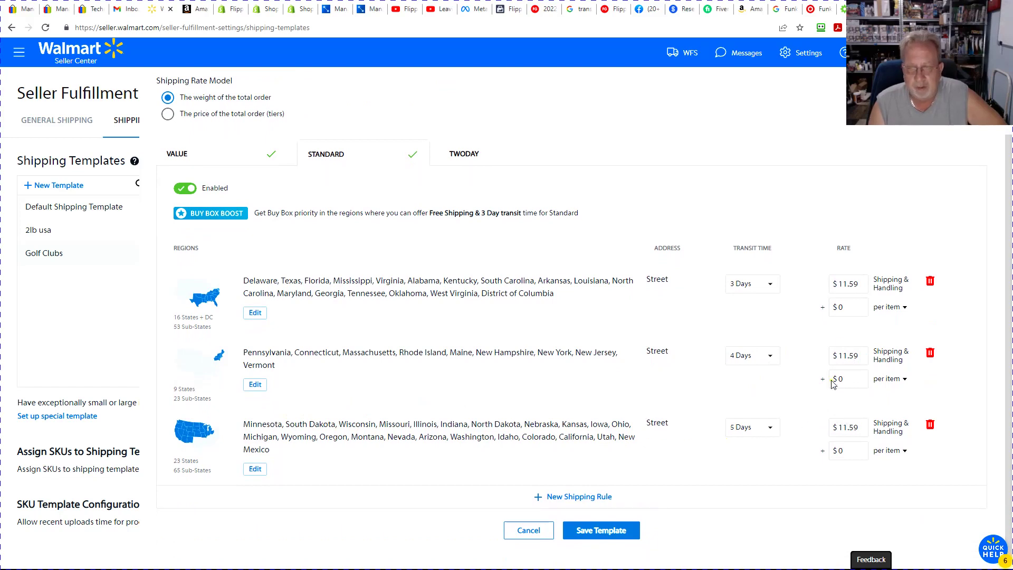
pyautogui.click(478, 156)
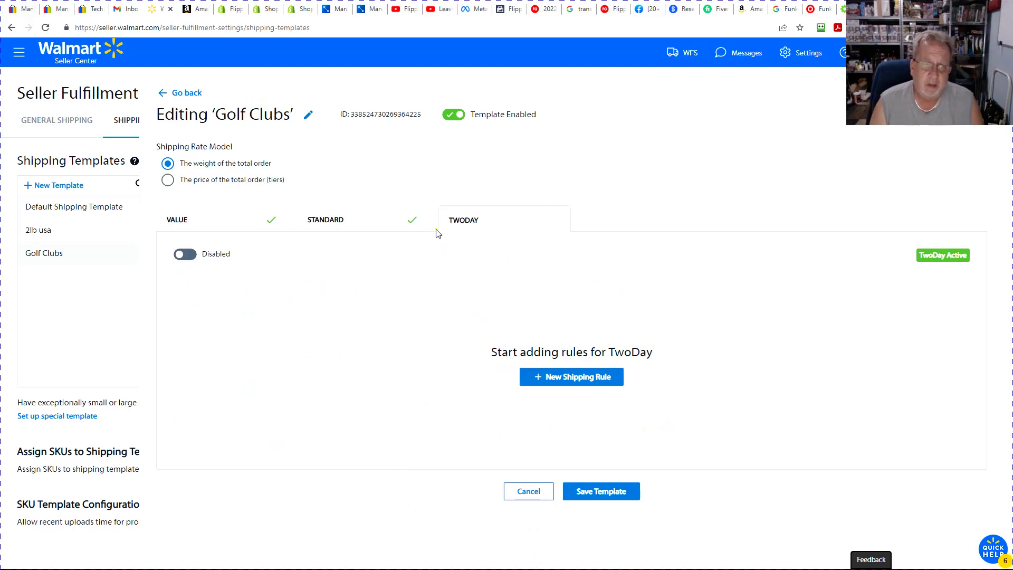
# Return to the 2lb usa template and leave the template editor, discarding any unsaved changes.
pyautogui.click(52, 232)
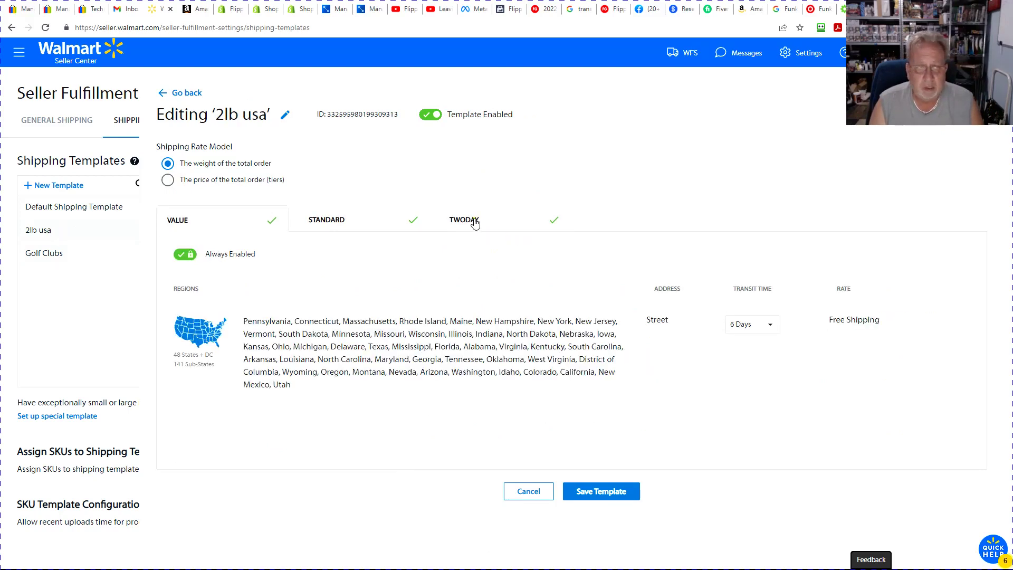
pyautogui.click(183, 95)
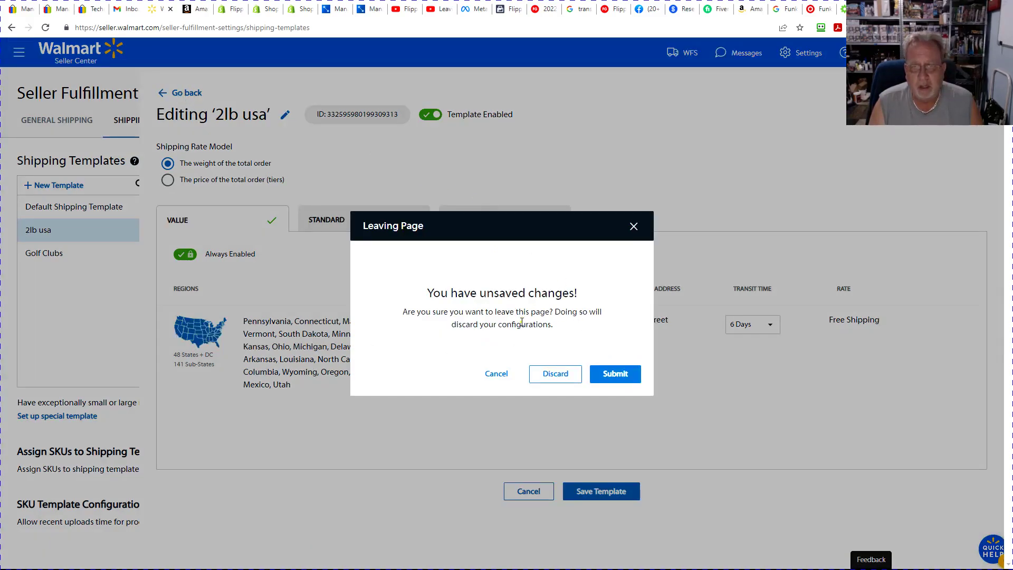
pyautogui.click(549, 379)
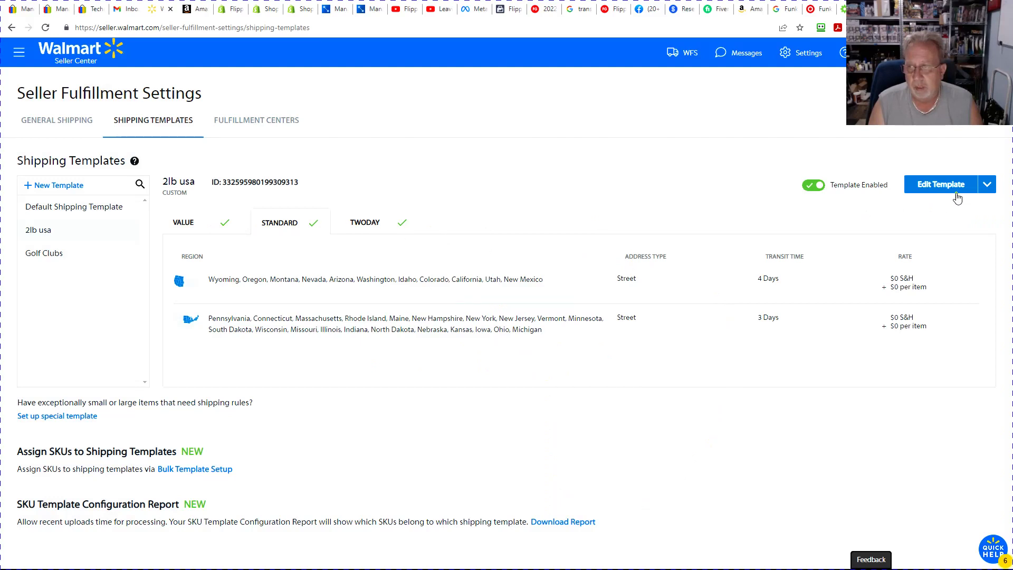
# Review the general shipping settings, including program participation, cutoff times, additional days off and the shipping policy.
pyautogui.click(61, 122)
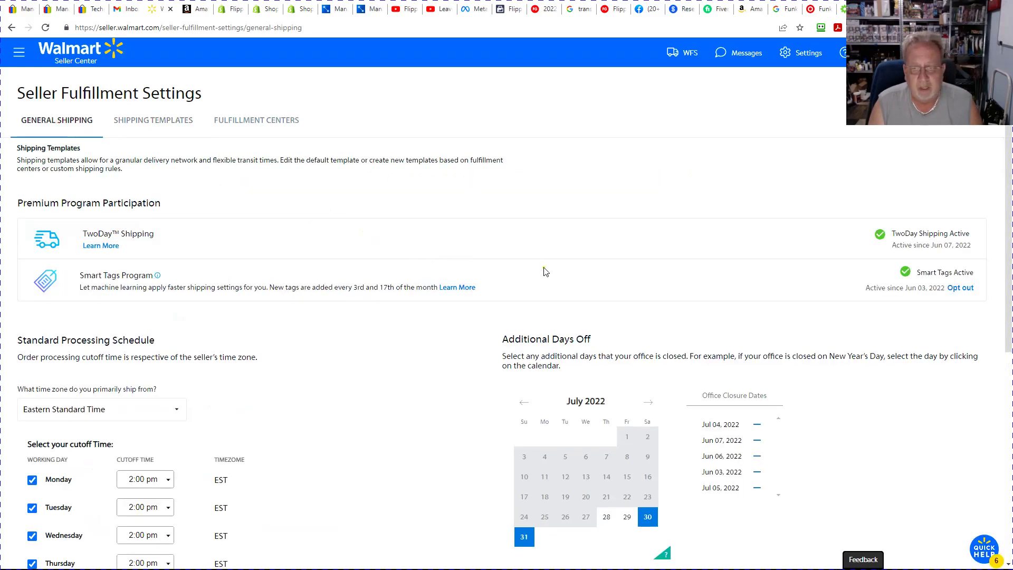
pyautogui.scroll(-1, 402, 360)
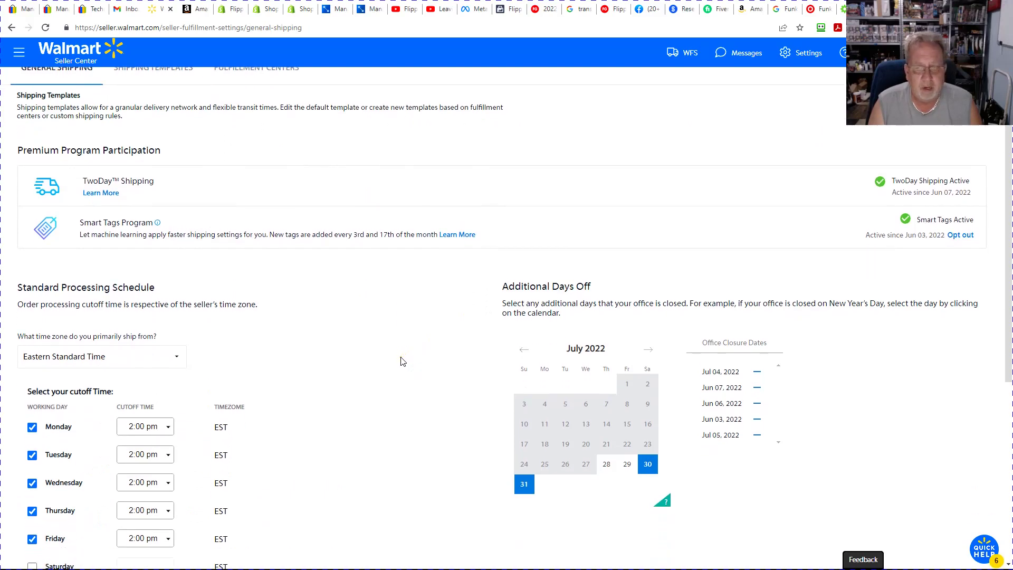
pyautogui.scroll(-1, 405, 363)
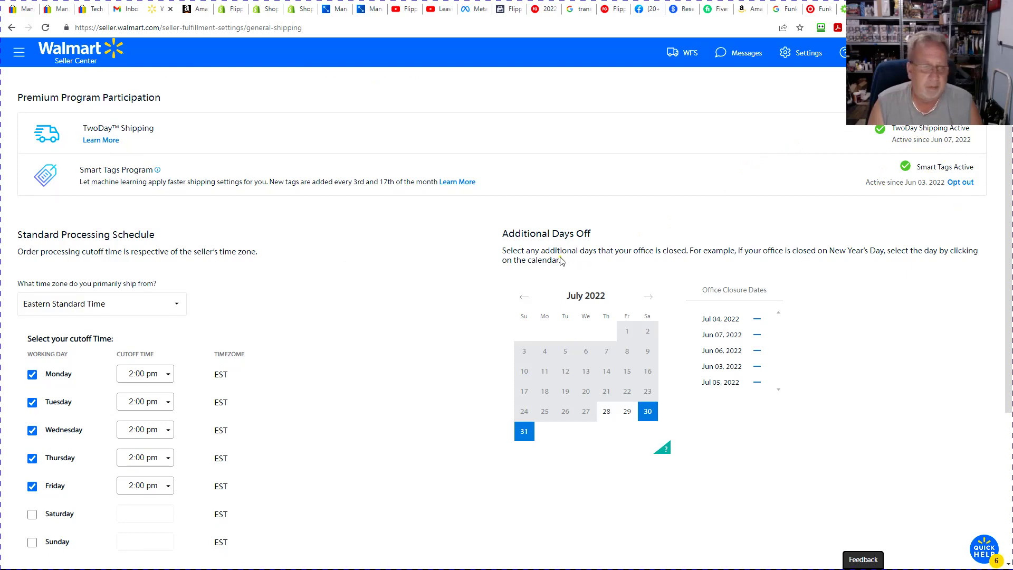
pyautogui.scroll(-2, 68, 364)
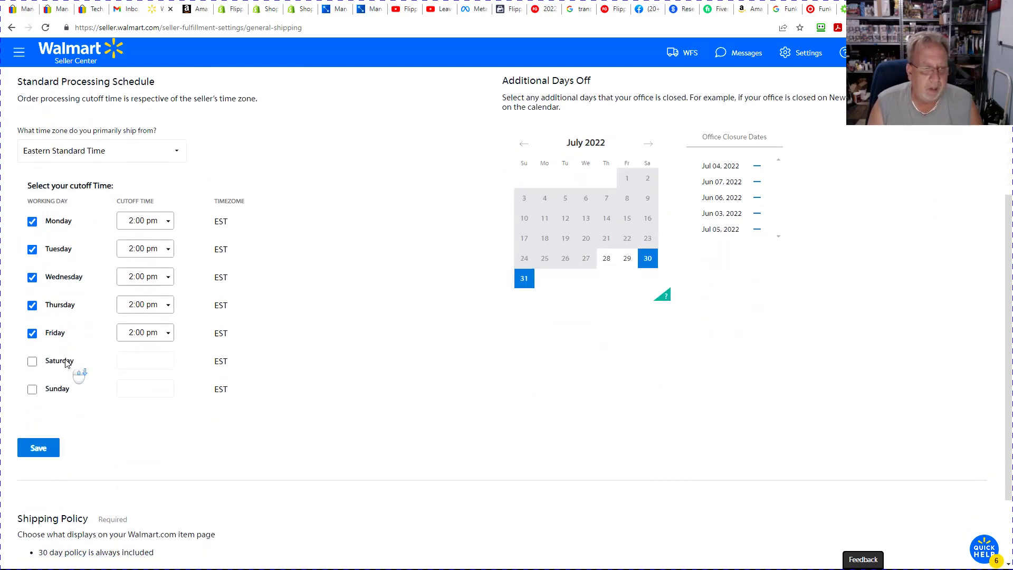
pyautogui.scroll(1, 66, 350)
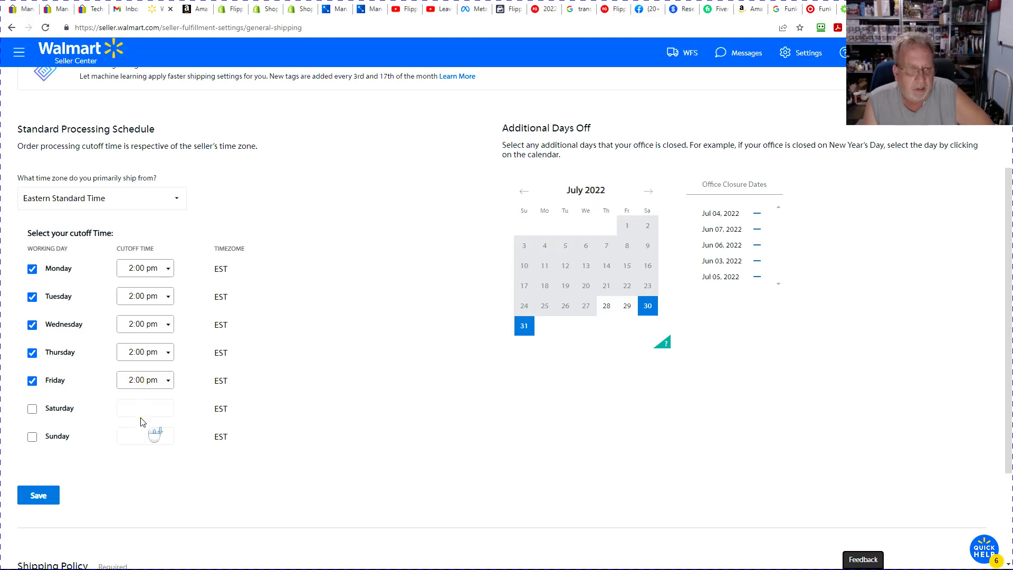
pyautogui.scroll(-3, 74, 430)
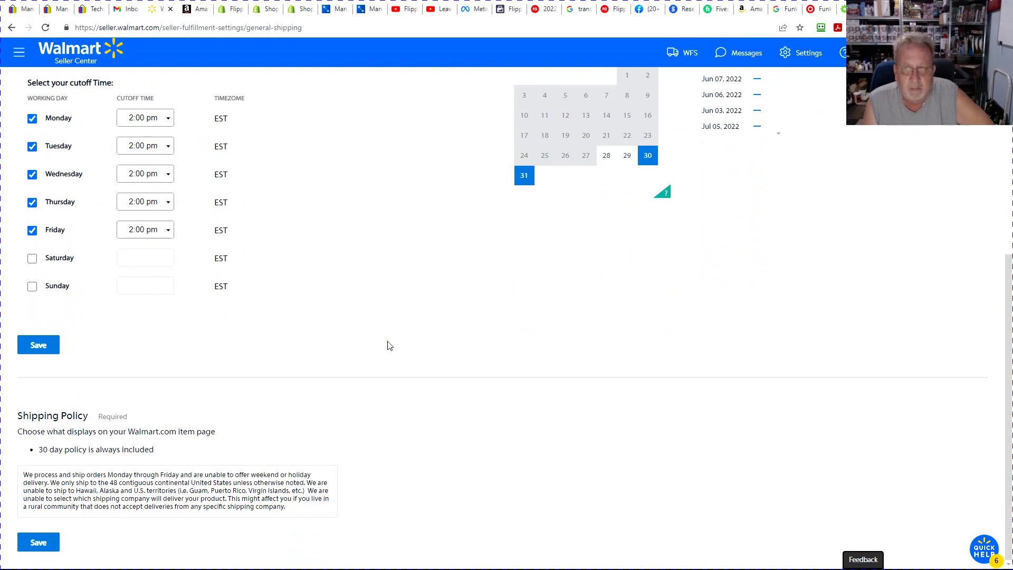
pyautogui.scroll(7, 388, 345)
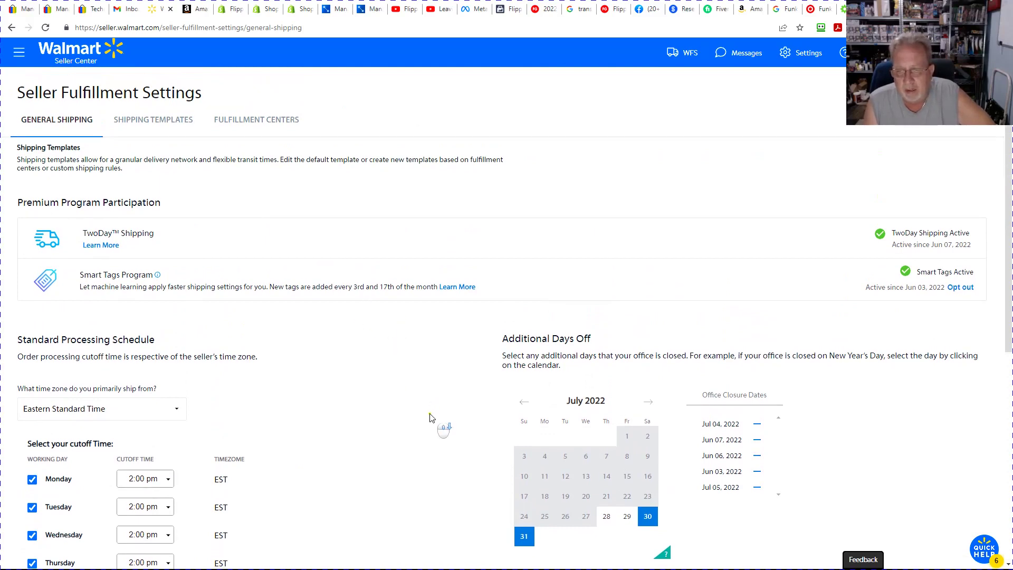
pyautogui.scroll(-2, 433, 415)
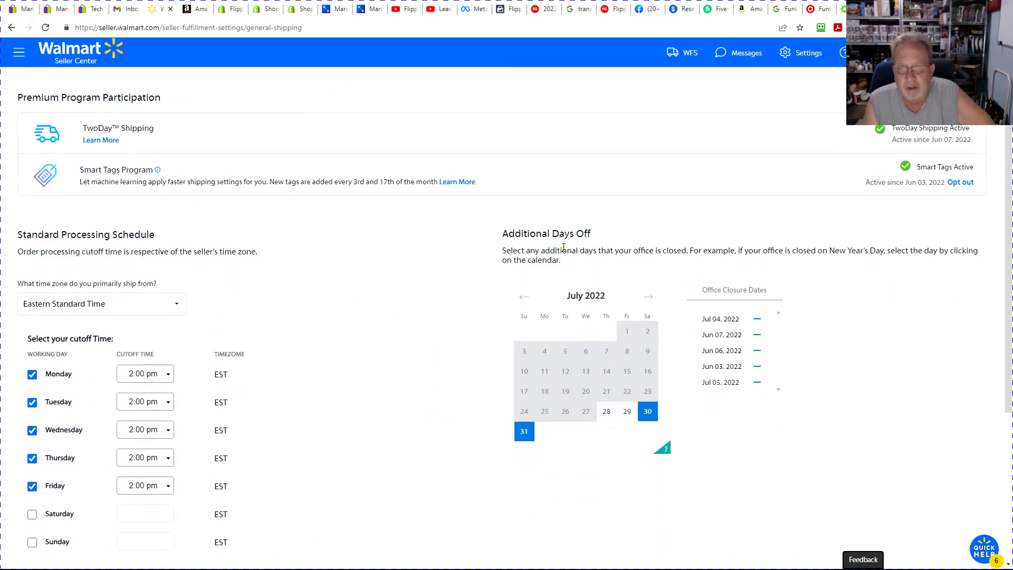
# Mark August 15 through 19, 2022 as additional days off in the office closure calendar.
pyautogui.moveTo(502, 238); pyautogui.dragTo(602, 232)
pyautogui.click(602, 236)
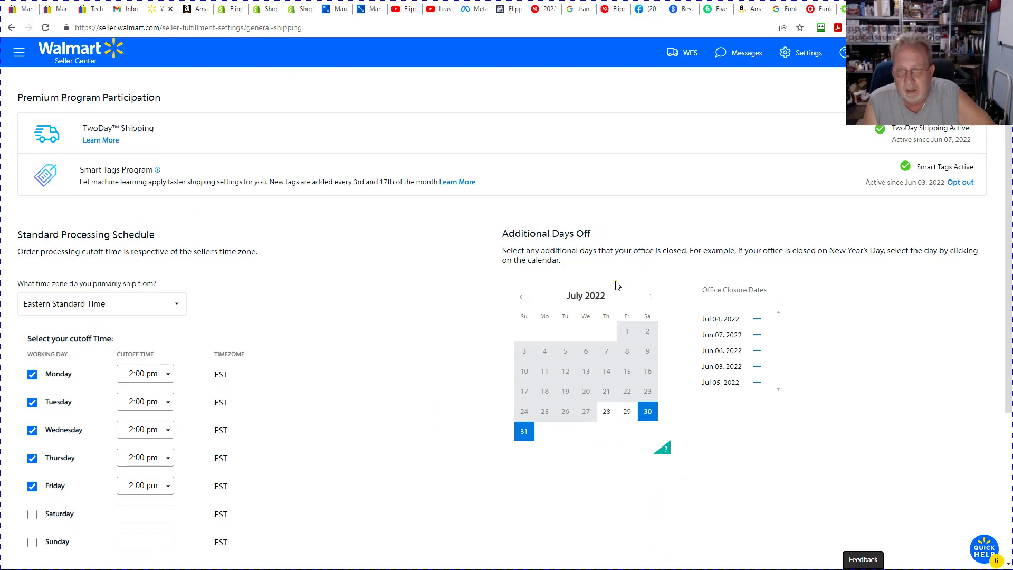
pyautogui.click(647, 299)
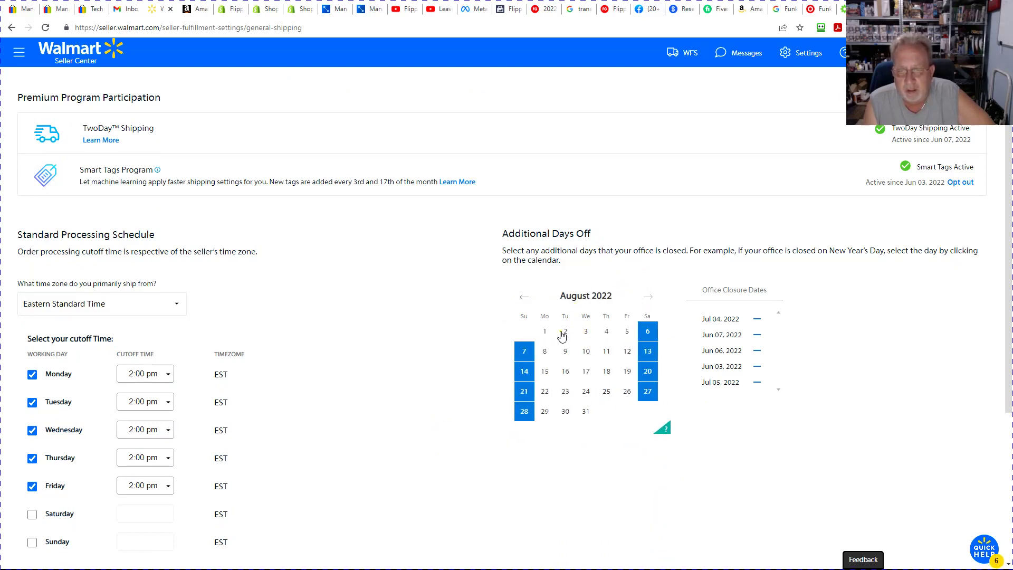
pyautogui.click(546, 372)
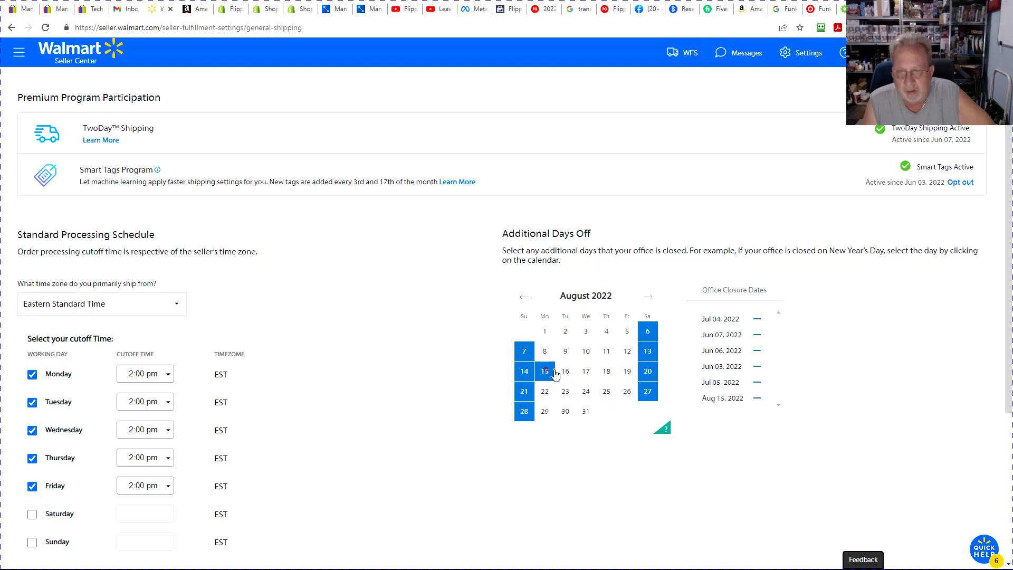
pyautogui.click(566, 371)
pyautogui.click(586, 372)
pyautogui.click(607, 372)
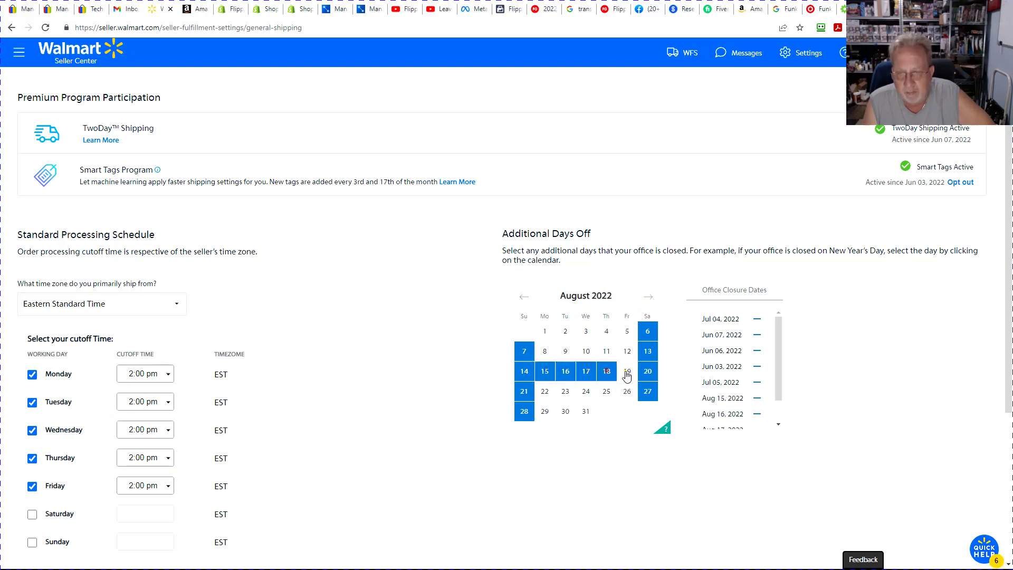
pyautogui.click(628, 373)
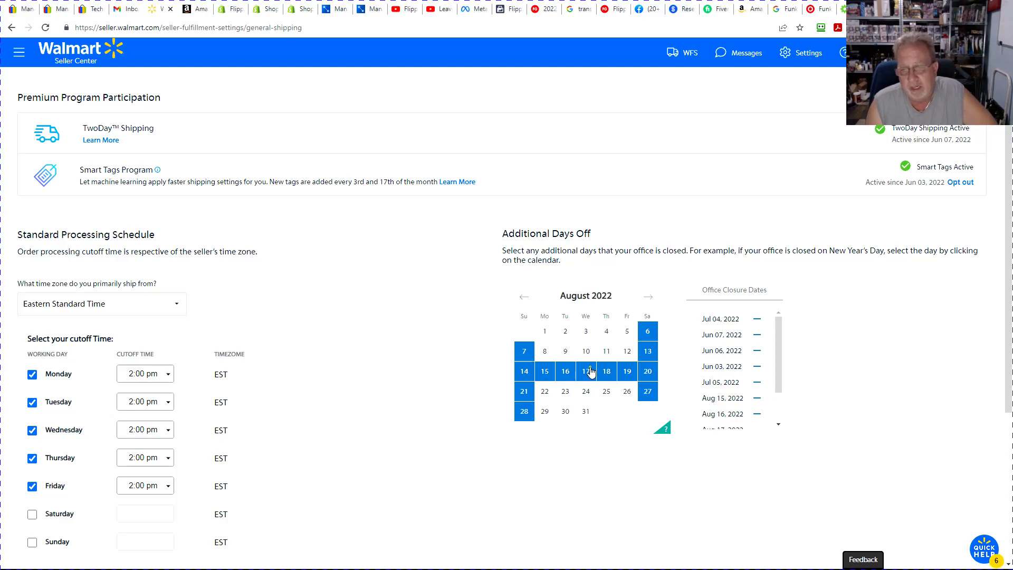
# Try adding August 3 as a day off, and remove it along with the August 15 to 19 closure dates.
pyautogui.click(585, 331)
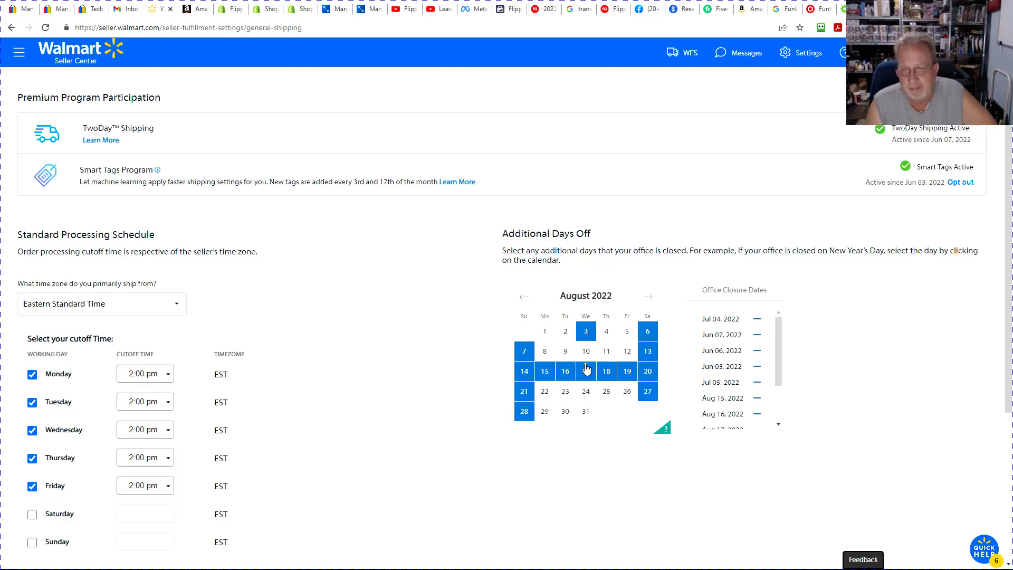
pyautogui.click(586, 331)
pyautogui.click(544, 371)
pyautogui.click(565, 371)
pyautogui.click(586, 371)
pyautogui.click(607, 371)
pyautogui.click(627, 371)
pyautogui.scroll(-3, 485, 428)
pyautogui.scroll(-2, 484, 428)
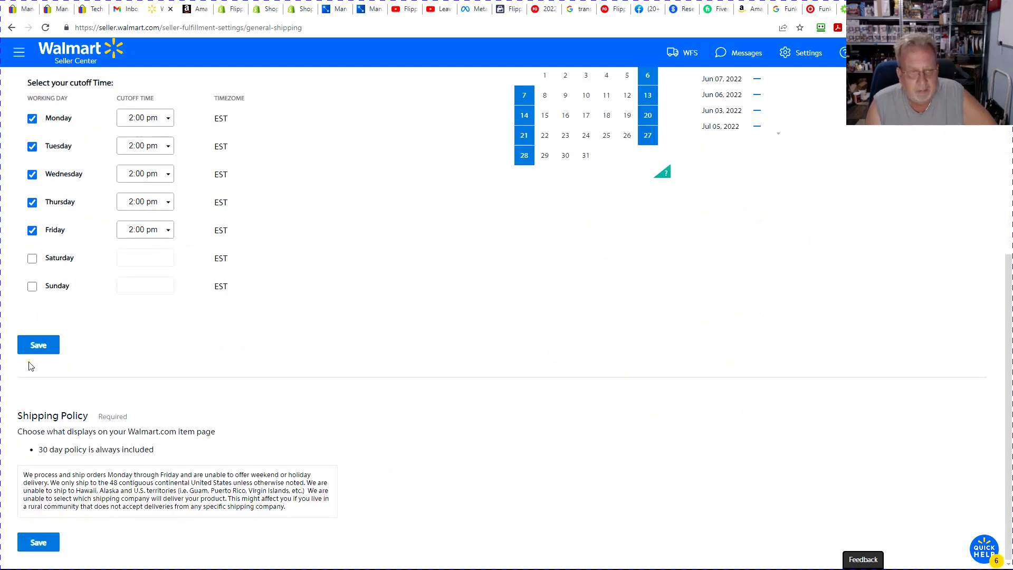
# Browse the days-off calendar month by month from August ahead to December 2022 and back to July.
pyautogui.scroll(7, 692, 403)
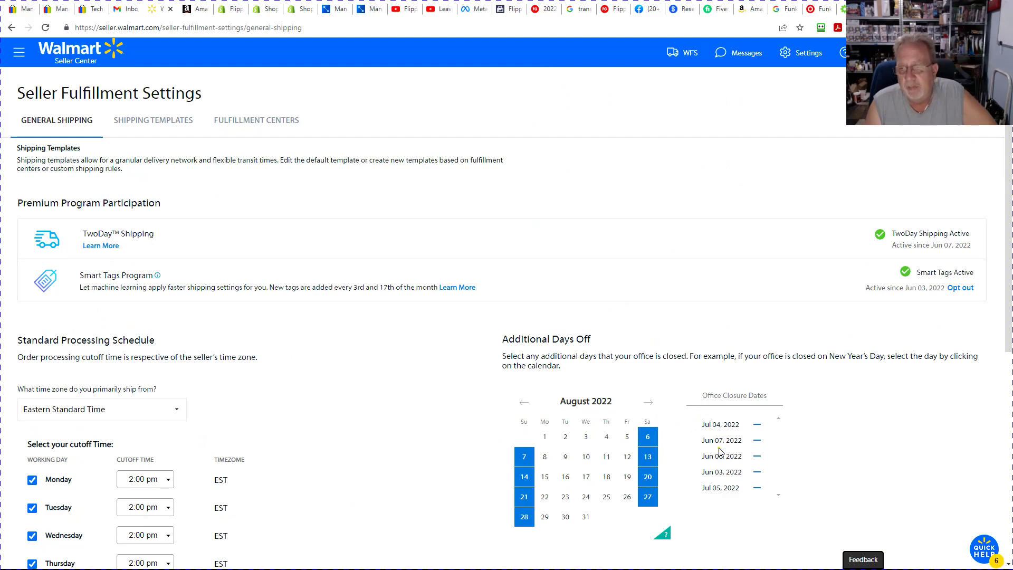
pyautogui.click(649, 402)
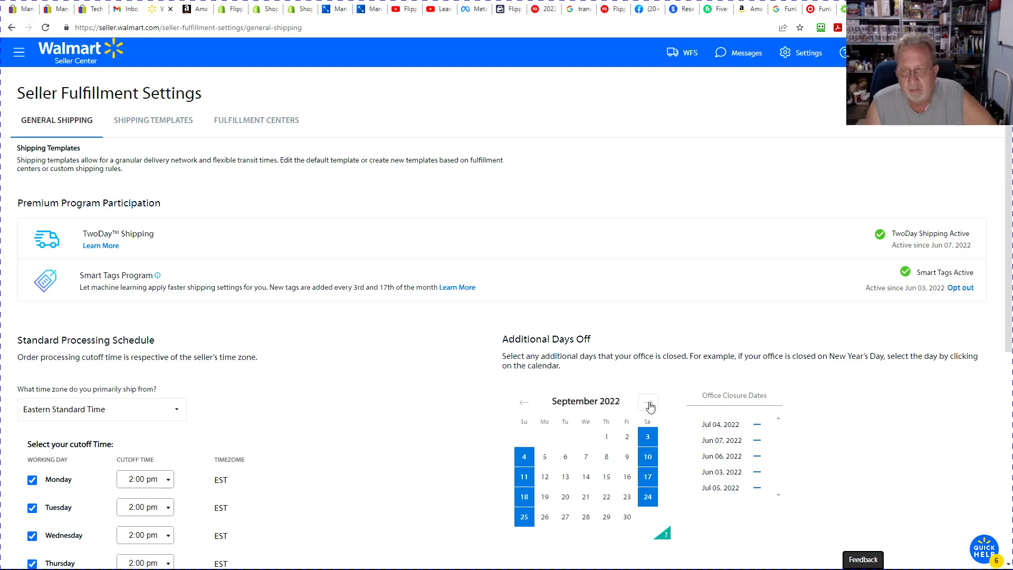
pyautogui.click(649, 403)
pyautogui.click(648, 404)
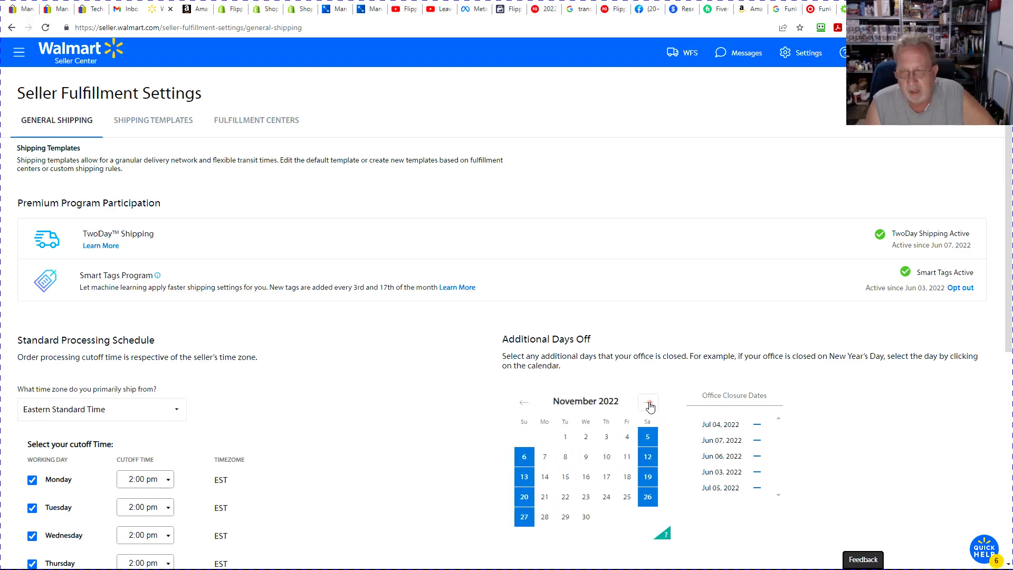
pyautogui.click(648, 404)
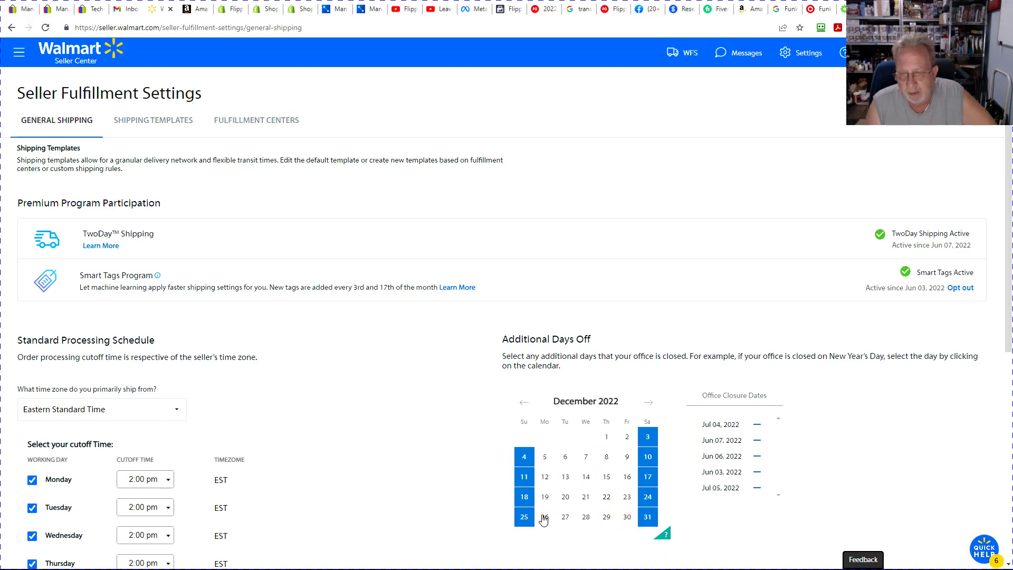
pyautogui.click(525, 404)
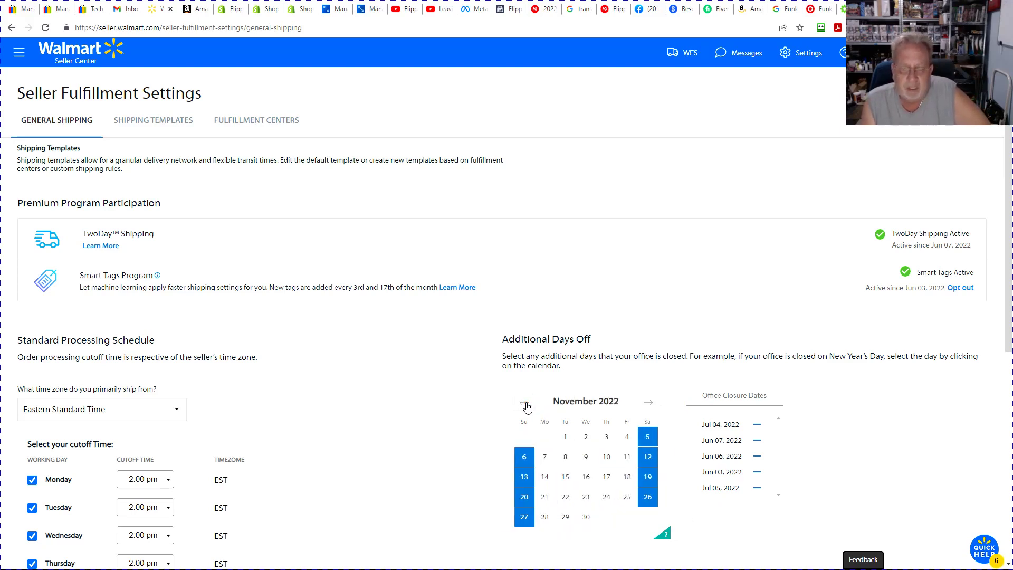
pyautogui.click(525, 404)
pyautogui.click(525, 403)
pyautogui.click(525, 404)
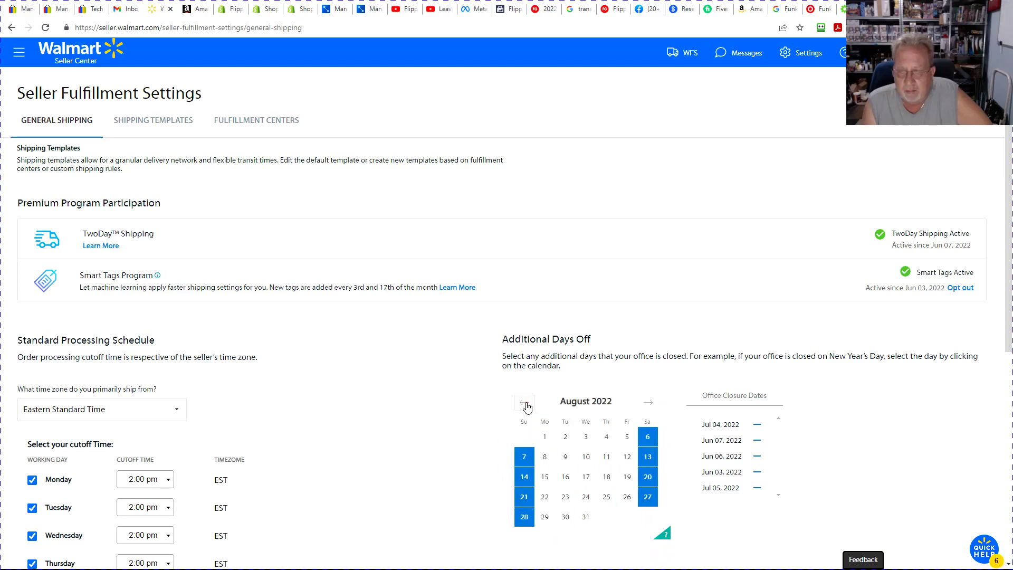
pyautogui.click(525, 404)
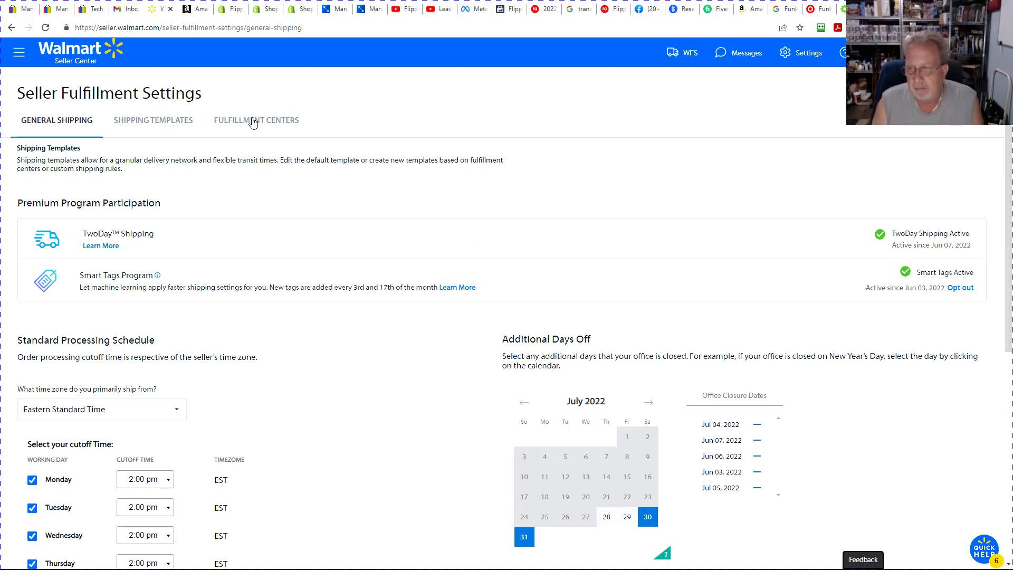
# Go to the shipping templates, open a new template to look at its defaults, and discard it.
pyautogui.click(157, 121)
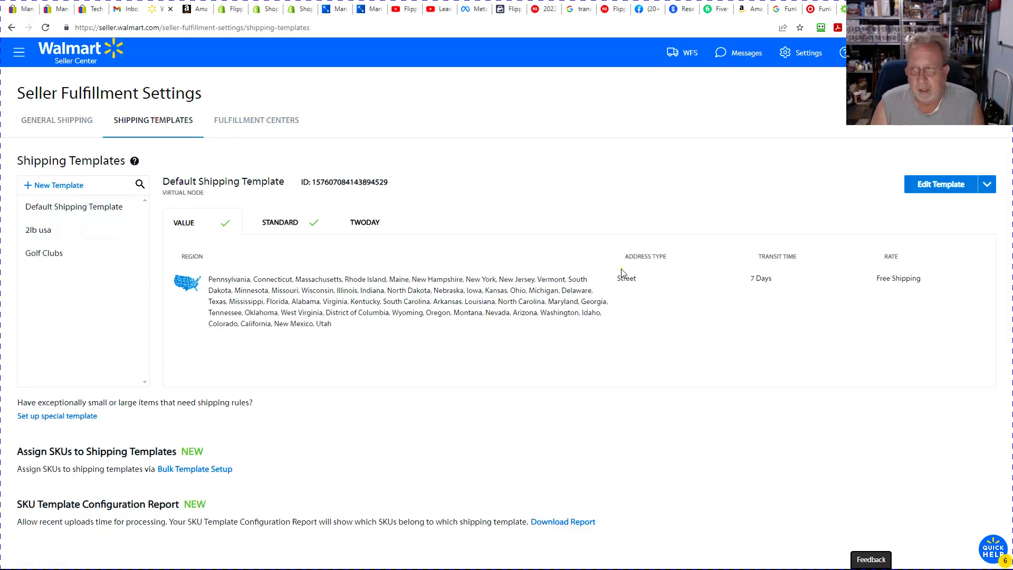
pyautogui.click(66, 186)
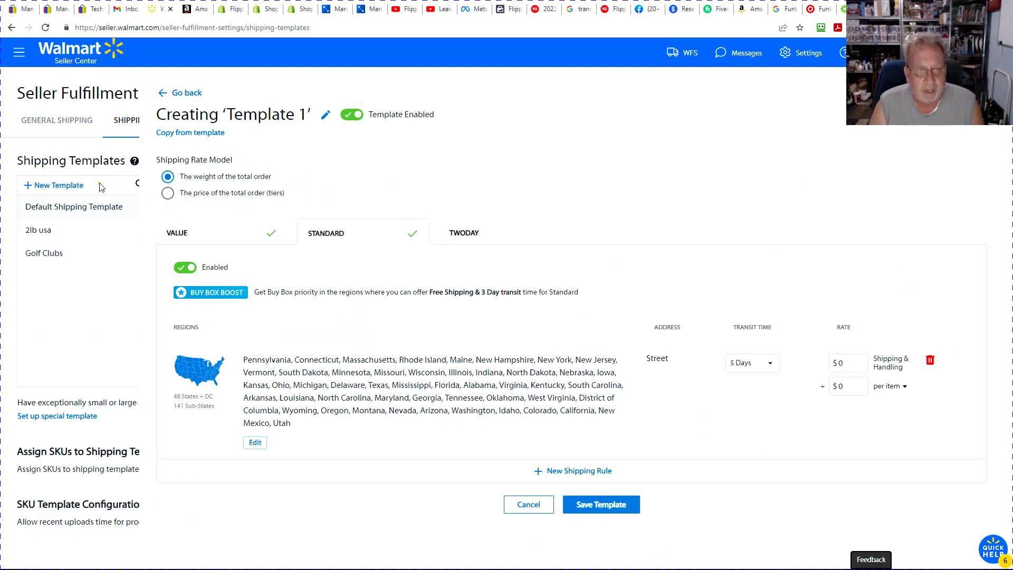
pyautogui.click(179, 93)
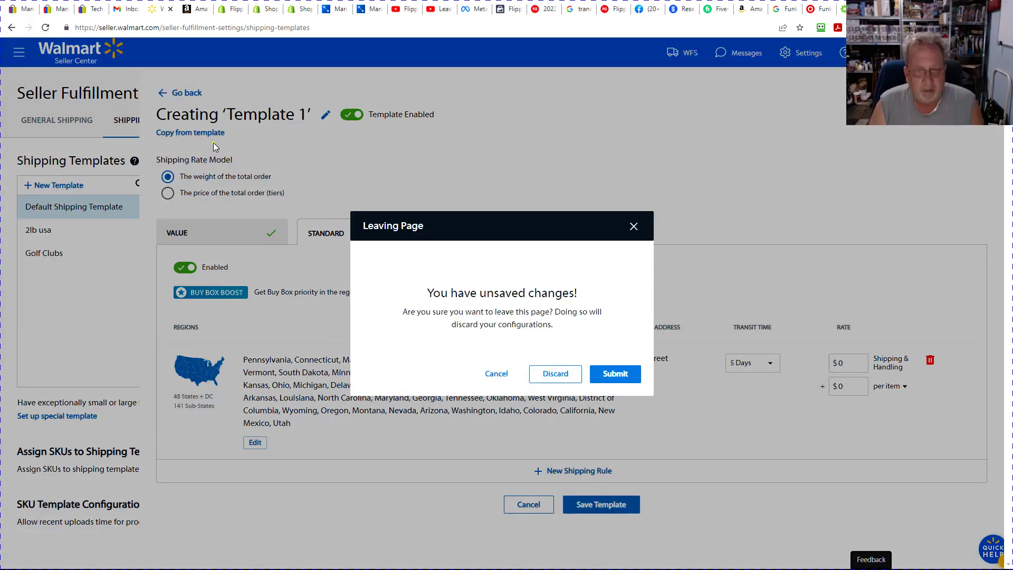
pyautogui.click(549, 376)
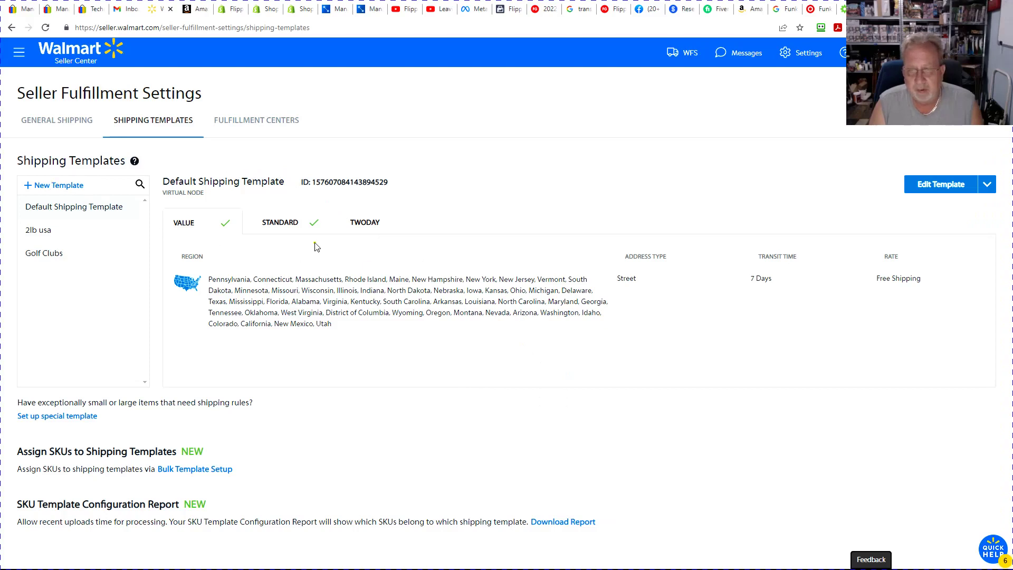
# Start a new shipping template and view the transit time options of its Standard rule.
pyautogui.click(63, 185)
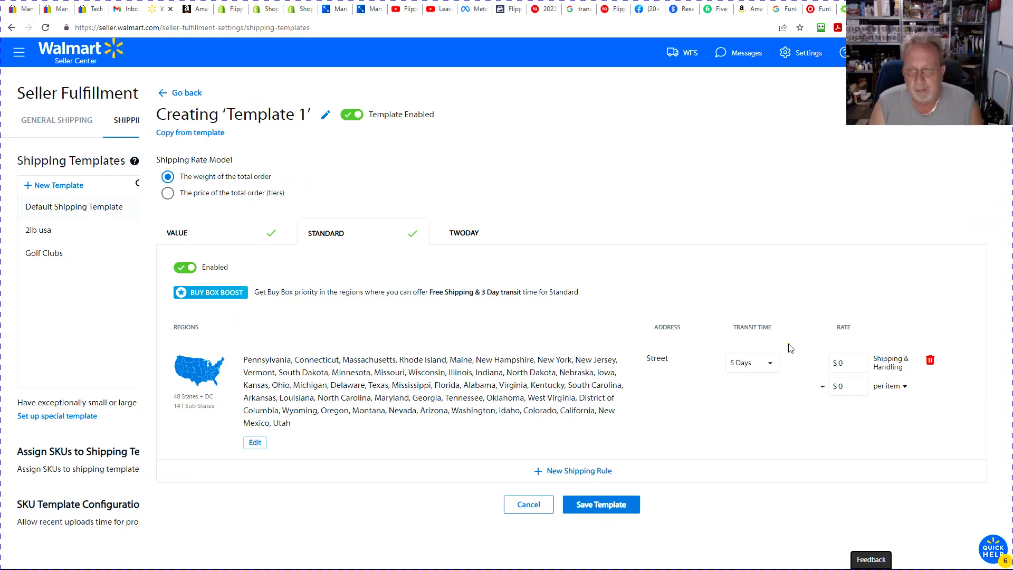
pyautogui.click(771, 364)
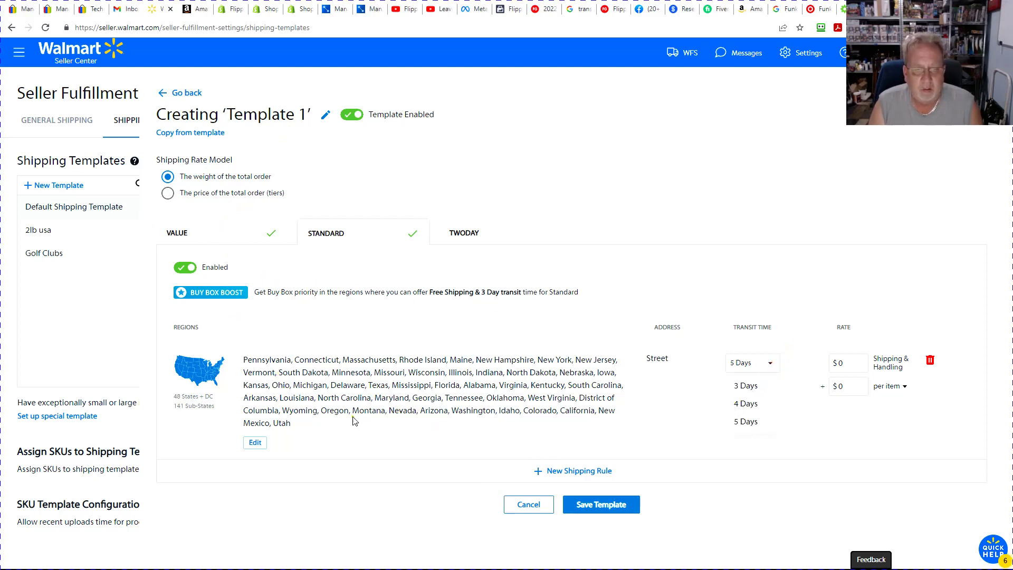
# Try deselecting and reselecting the West, Midwest and Northeast regions of the Standard rule, cancelling the region selection.
pyautogui.click(255, 442)
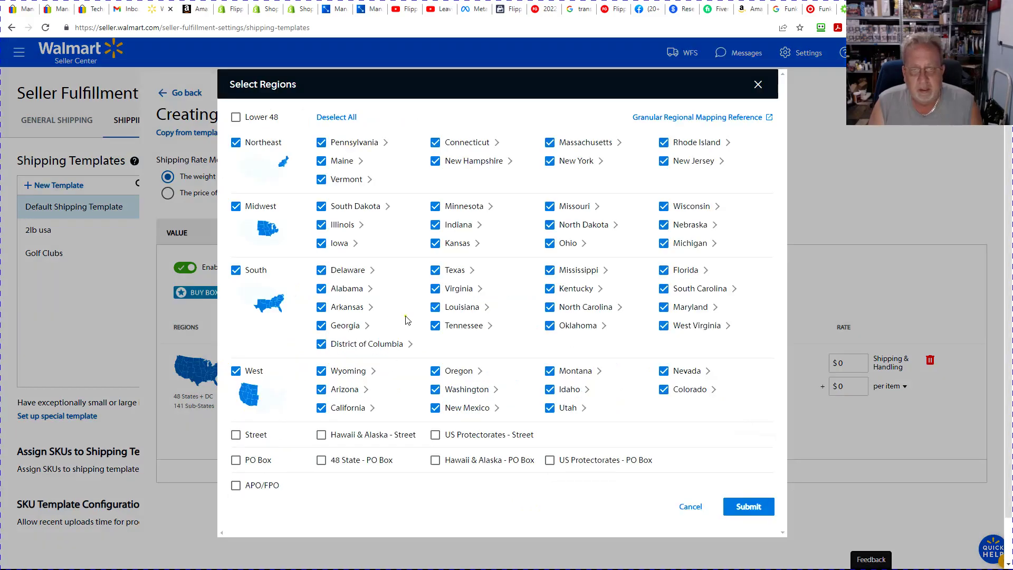
pyautogui.click(236, 371)
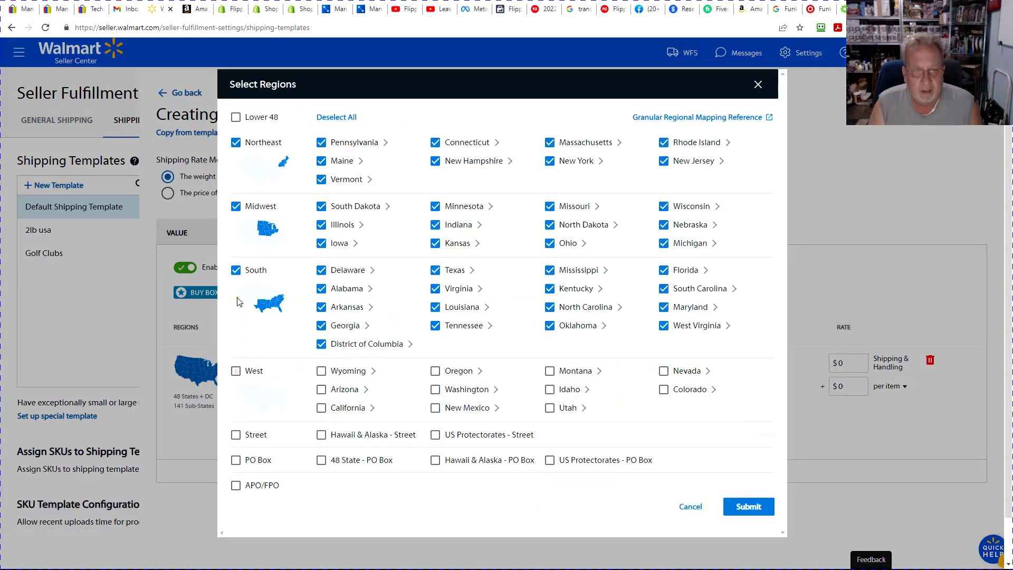
pyautogui.click(236, 206)
pyautogui.click(236, 143)
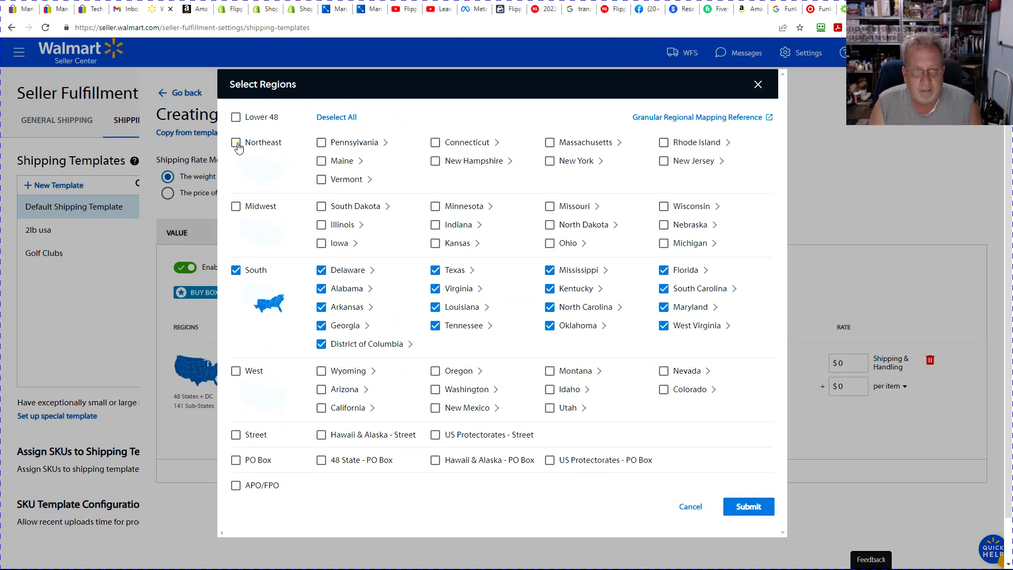
pyautogui.click(236, 142)
pyautogui.click(242, 208)
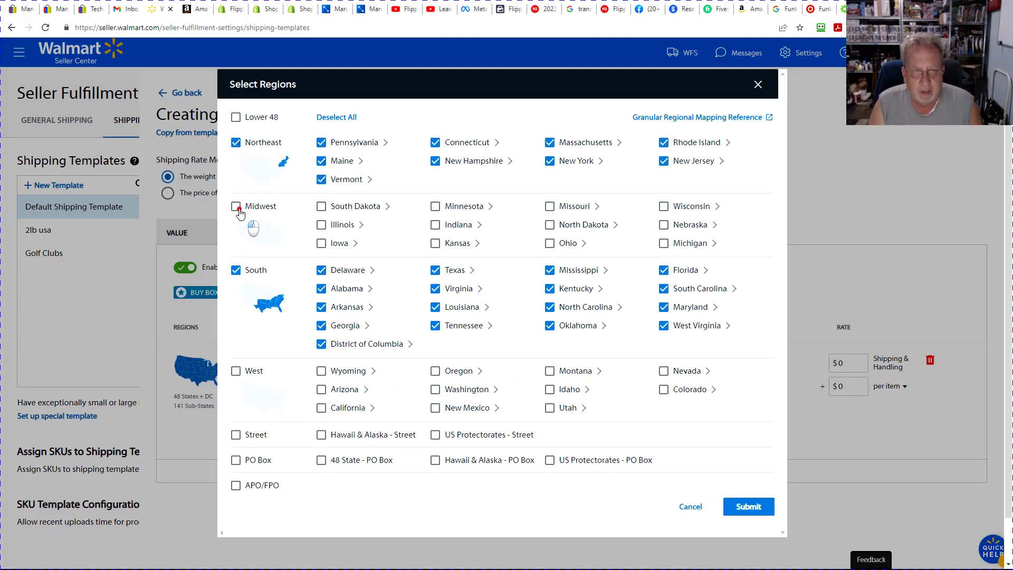
pyautogui.click(236, 374)
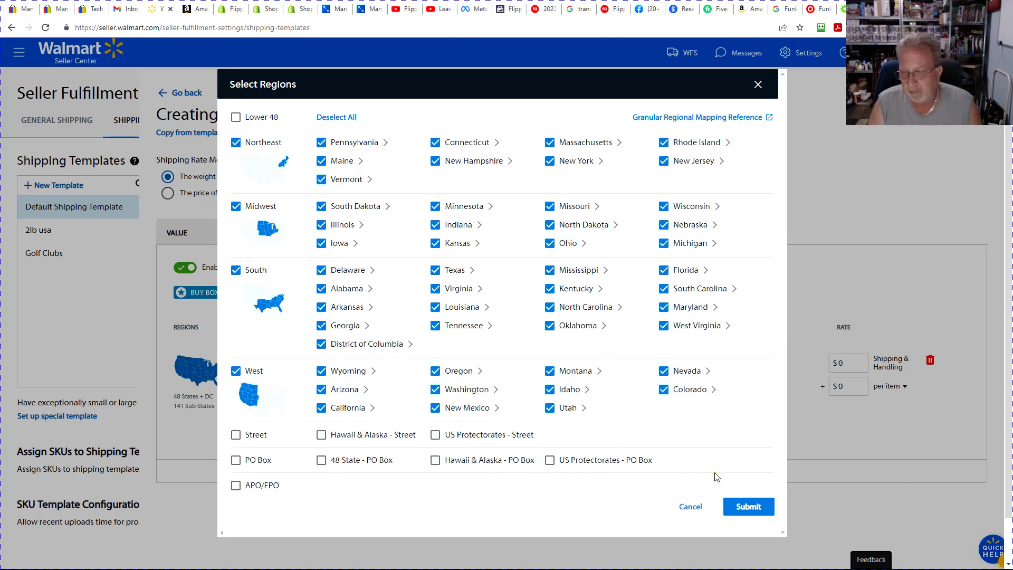
pyautogui.click(690, 507)
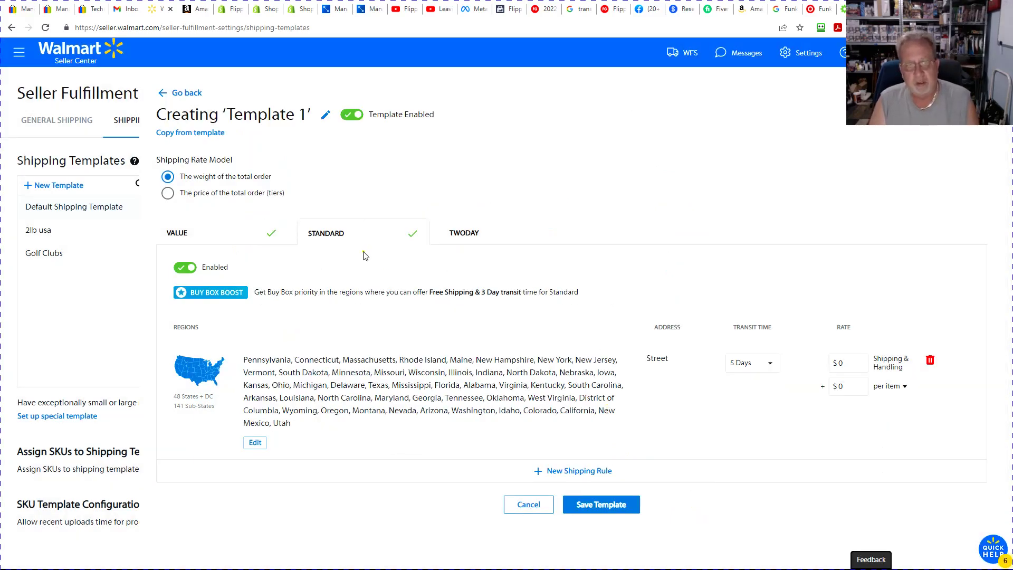
# Review the Value shipping settings of the new template and return to its Standard settings.
pyautogui.click(247, 231)
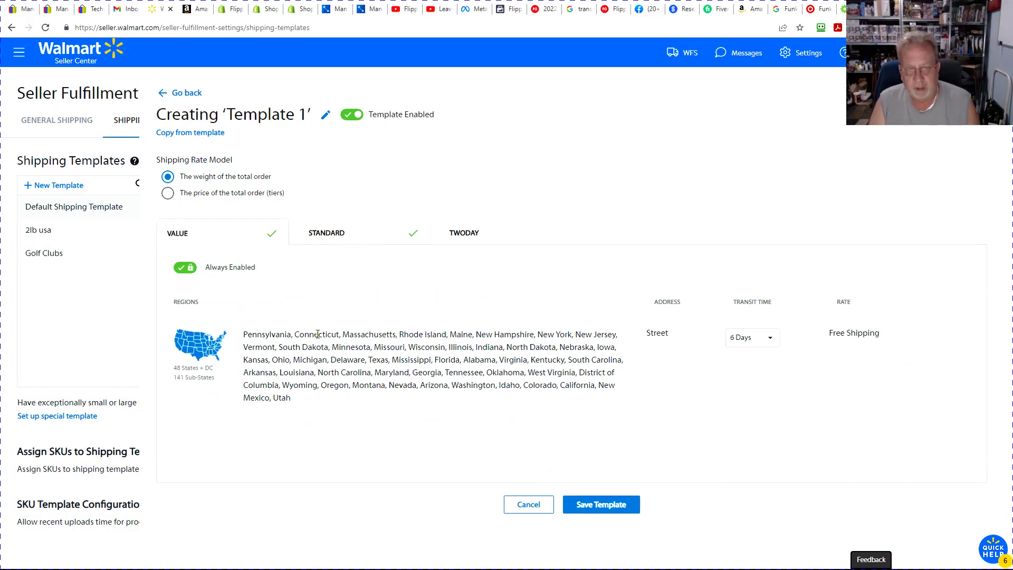
pyautogui.click(373, 238)
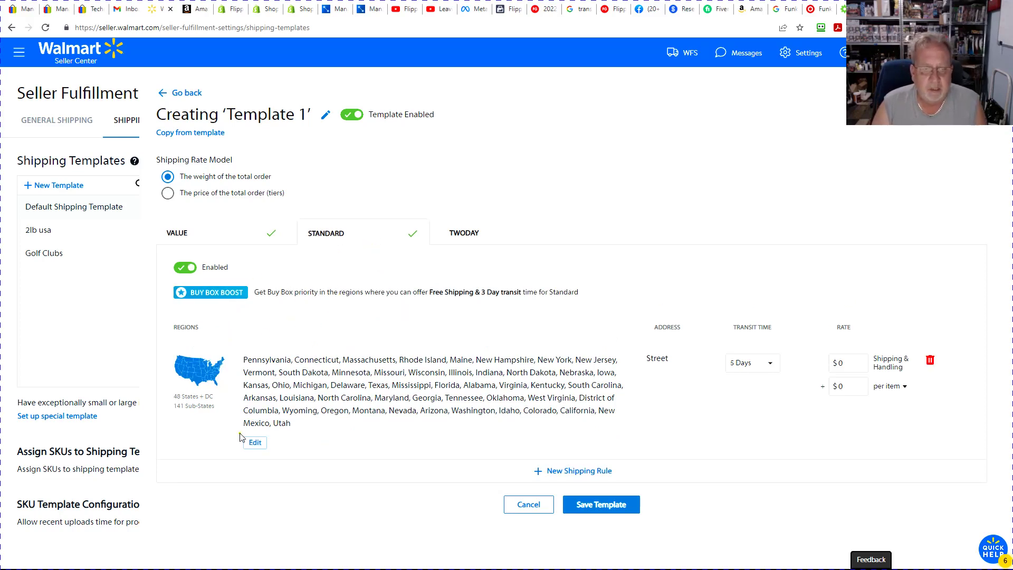
# Try limiting the Standard rule to the Northeast region, dismiss the selection unsubmitted, and check the transit time options without changing them.
pyautogui.click(255, 443)
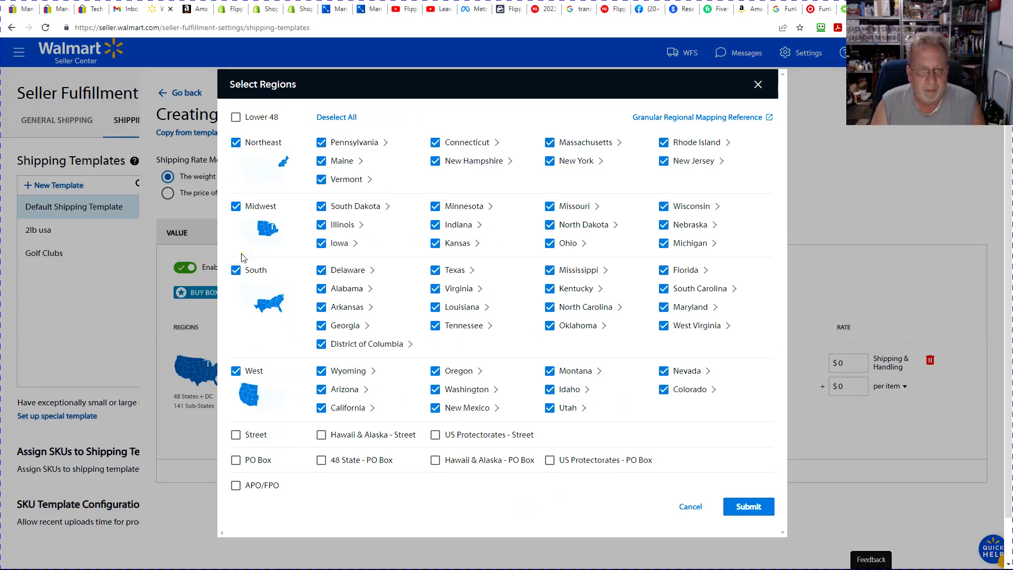
pyautogui.click(236, 271)
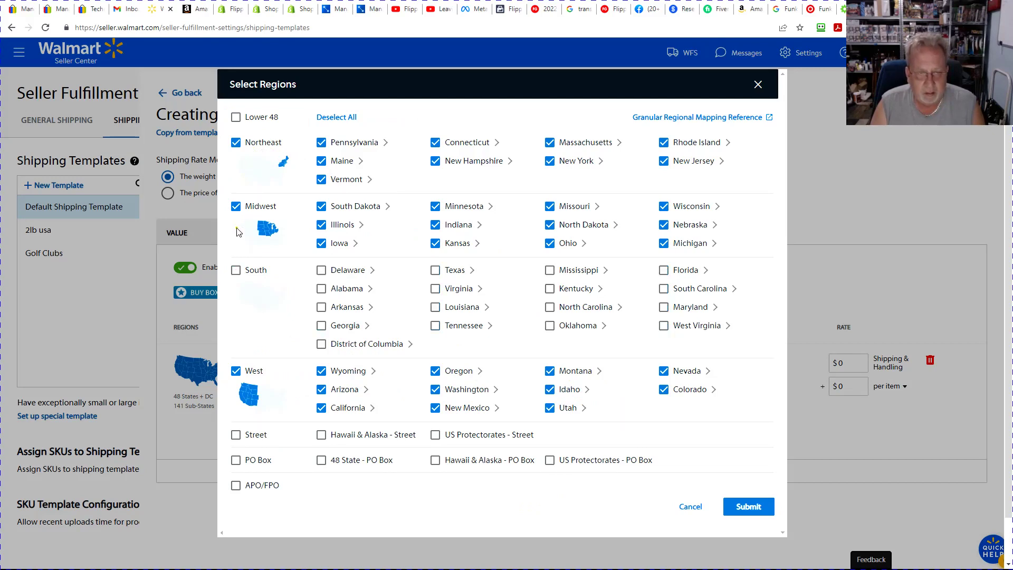
pyautogui.click(237, 369)
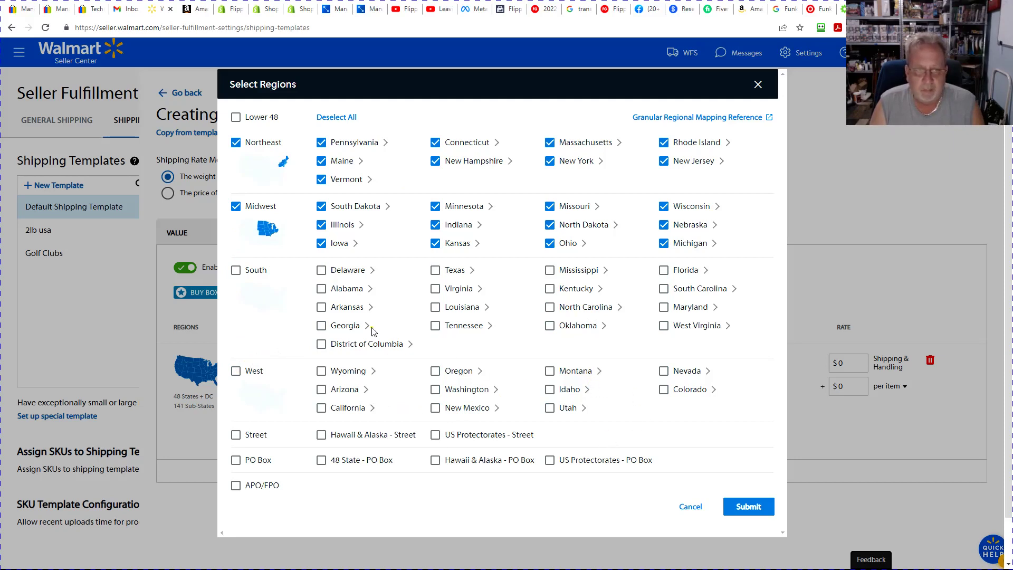
pyautogui.click(236, 207)
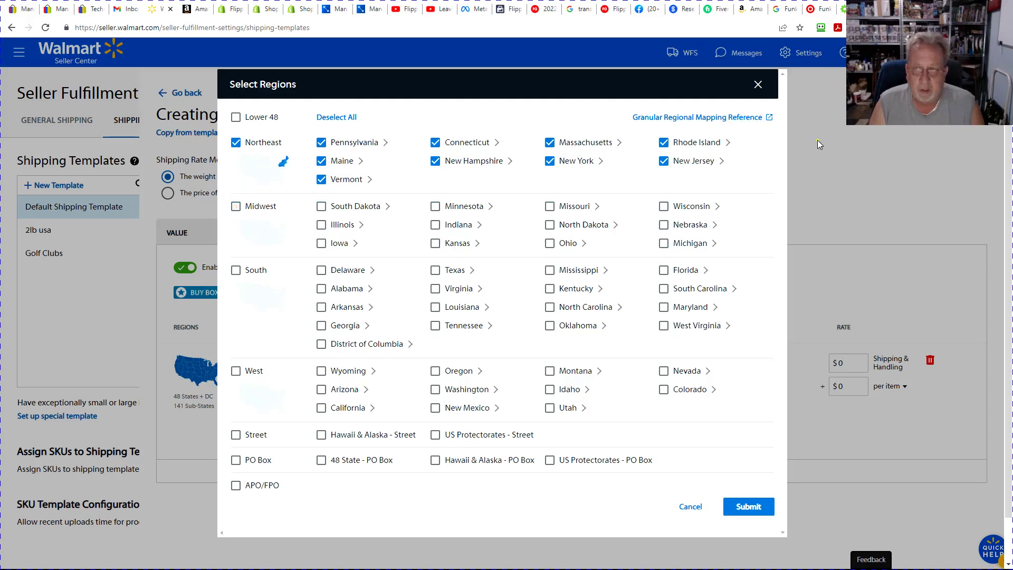
pyautogui.click(758, 84)
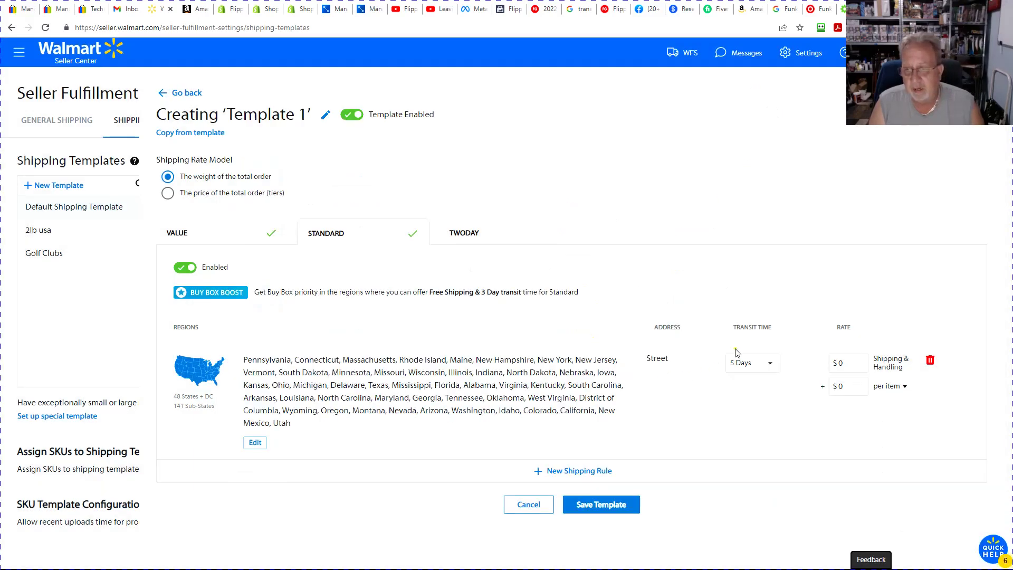
pyautogui.click(771, 364)
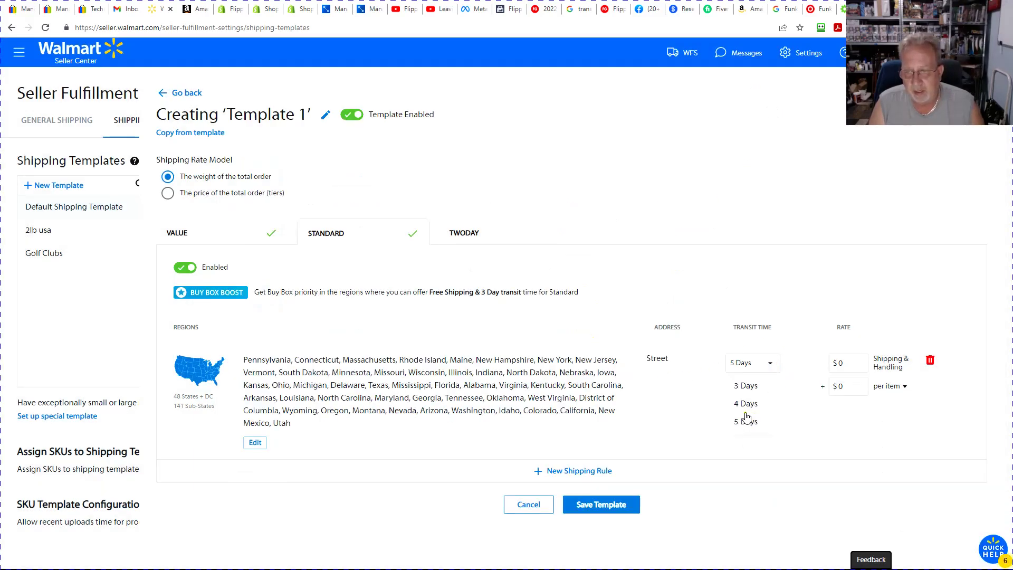
pyautogui.click(714, 416)
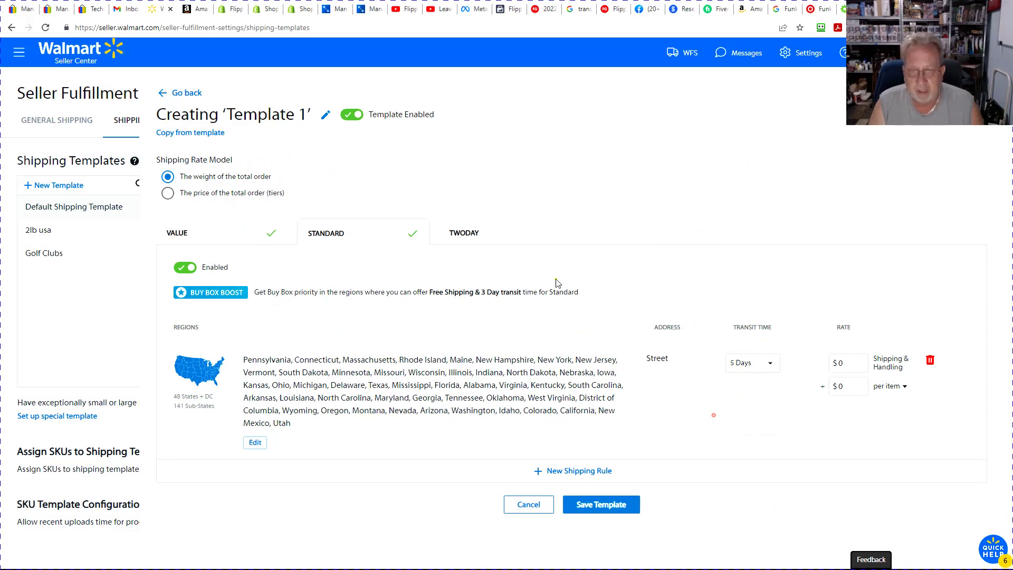
# Check the TwoDay shipping settings of the new template and discard the unsaved template.
pyautogui.click(481, 242)
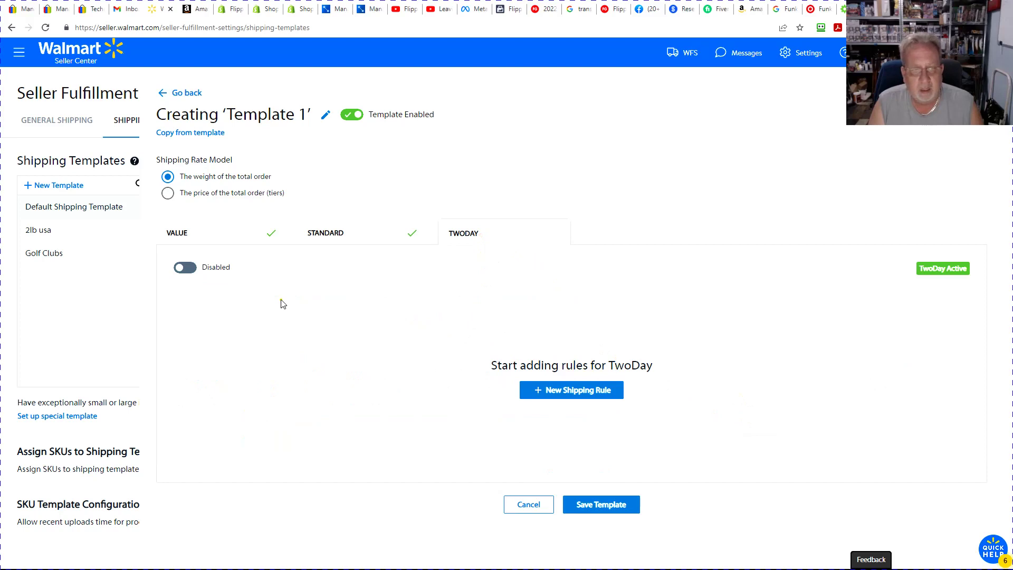
pyautogui.click(528, 505)
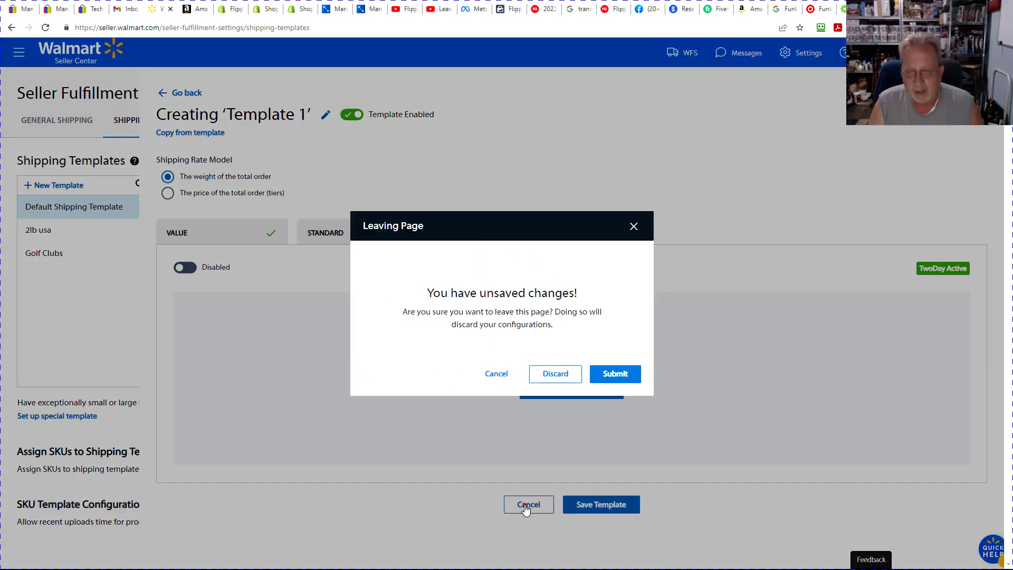
pyautogui.click(545, 374)
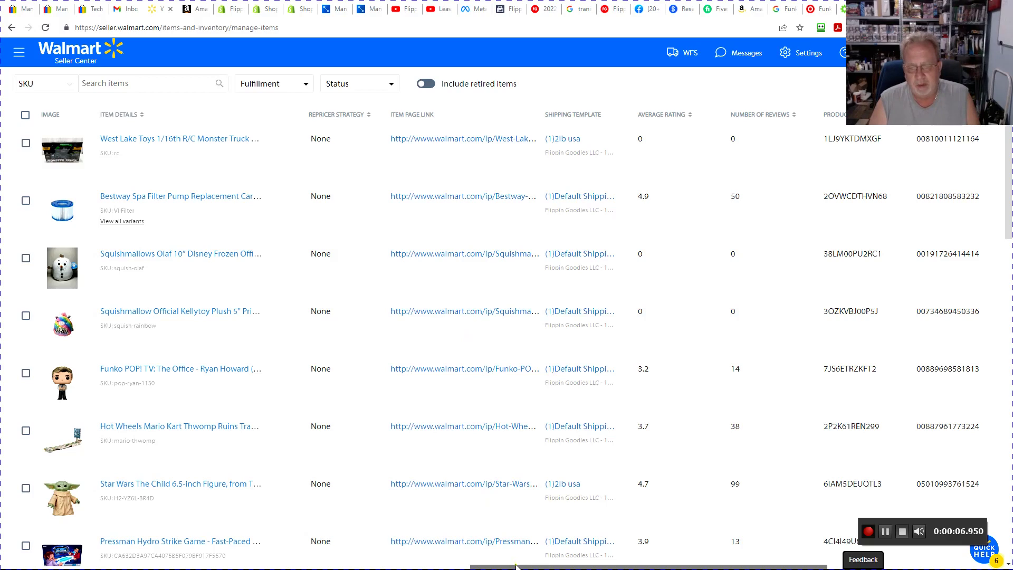
# Examine the price, free shipping and buy box price details of the listed items.
pyautogui.moveTo(513, 566); pyautogui.dragTo(11, 566)
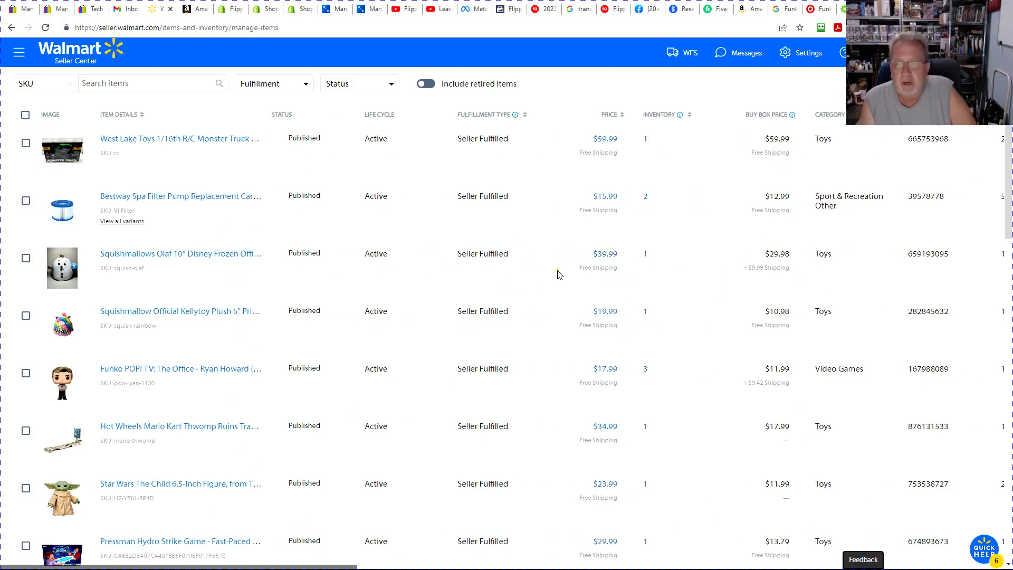
pyautogui.moveTo(581, 324)
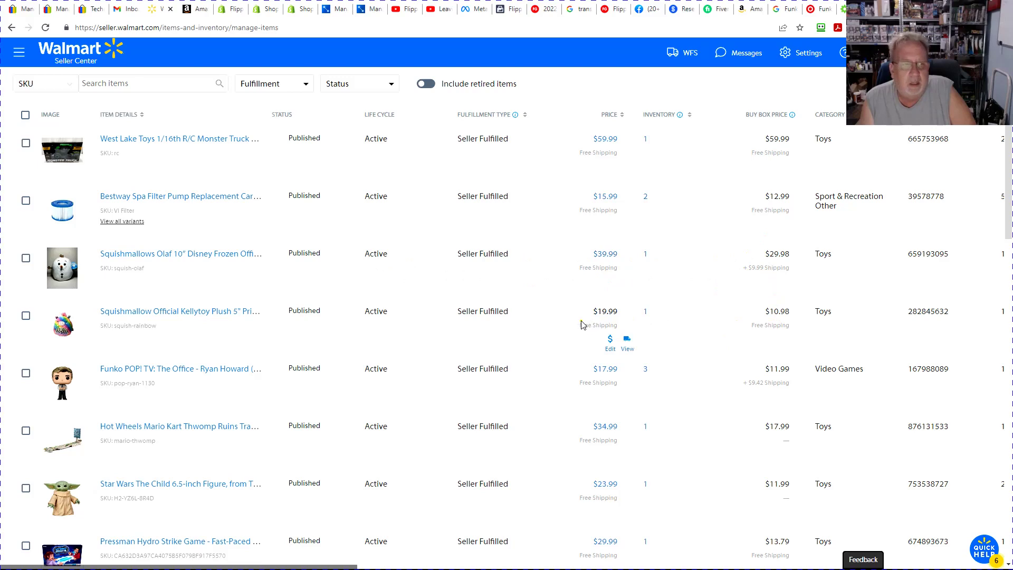
pyautogui.moveTo(627, 454)
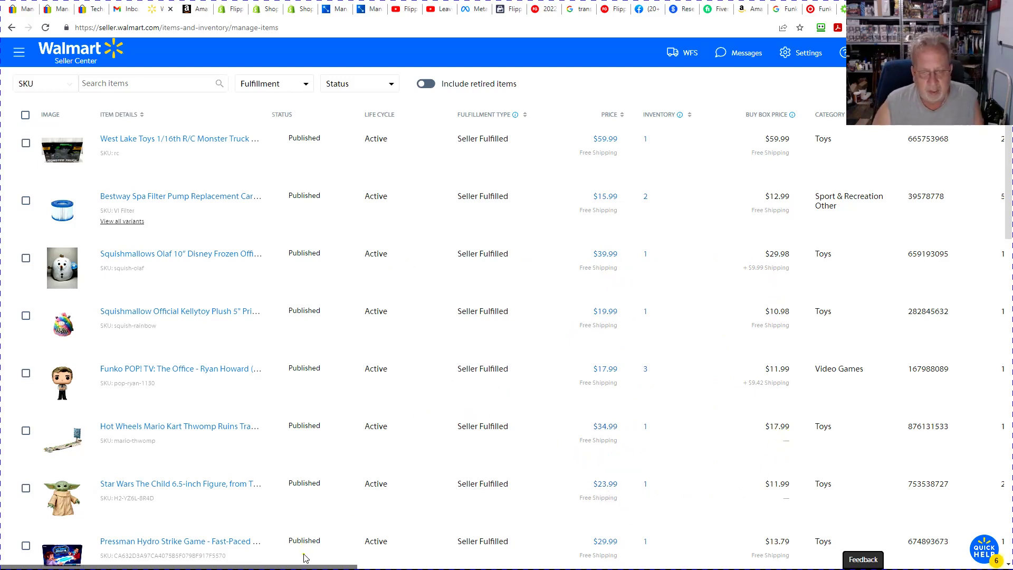
# Select the 2lb usa shipping template in the shipping and warehouse settings of the West Lake Toys R/C Monster Truck item.
pyautogui.moveTo(330, 566); pyautogui.dragTo(844, 559)
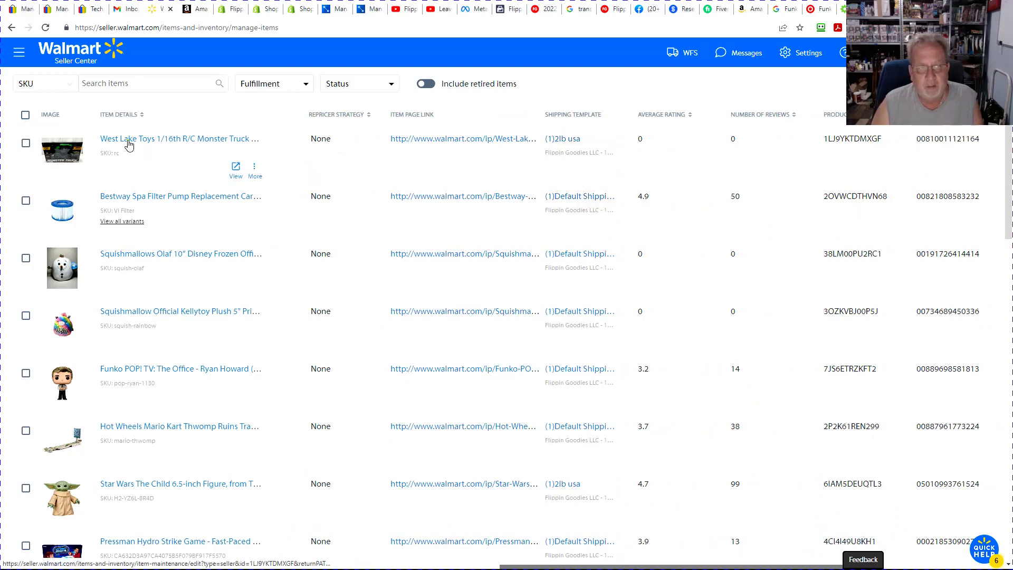
pyautogui.moveTo(610, 163)
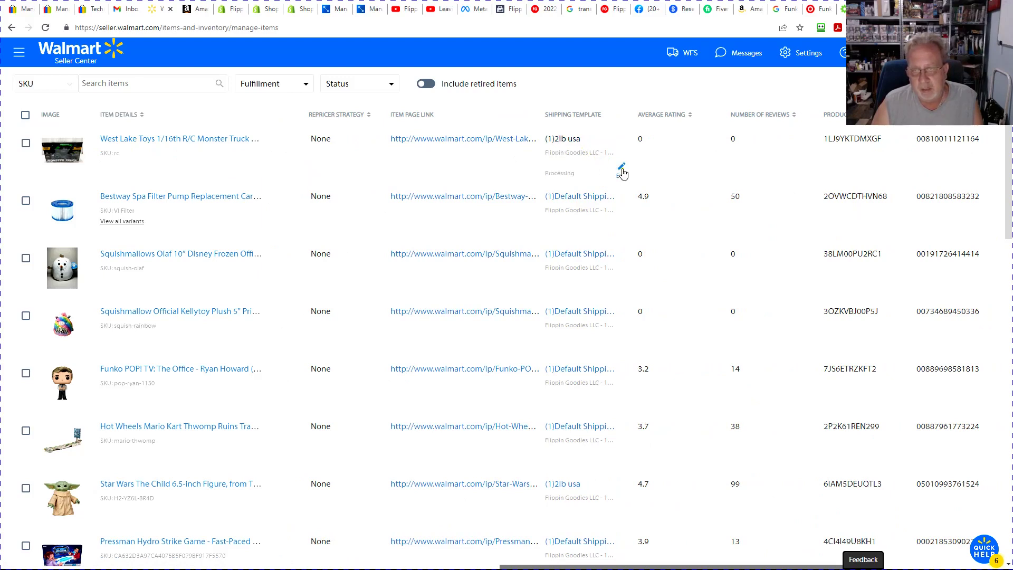
pyautogui.click(621, 167)
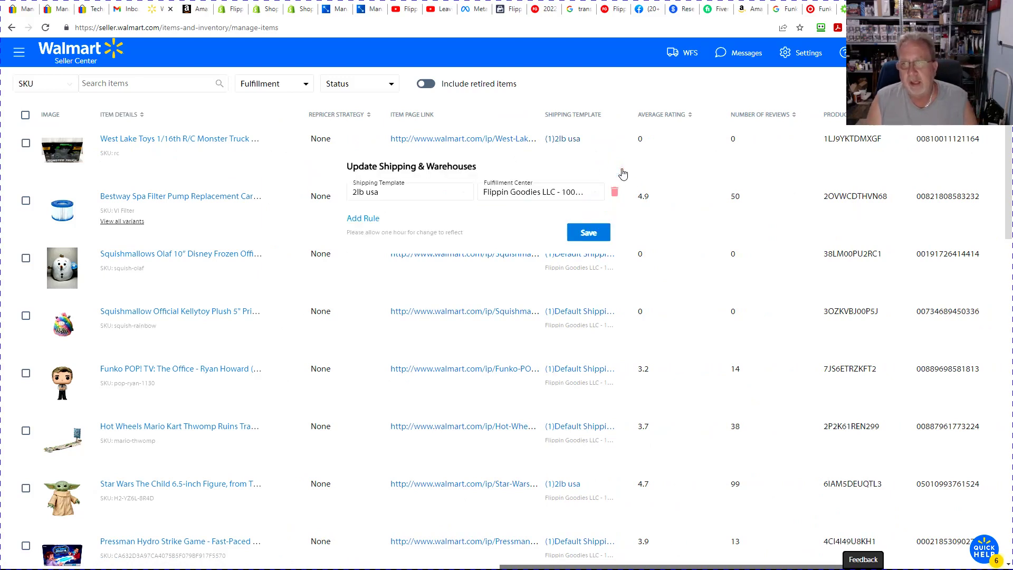
pyautogui.click(462, 194)
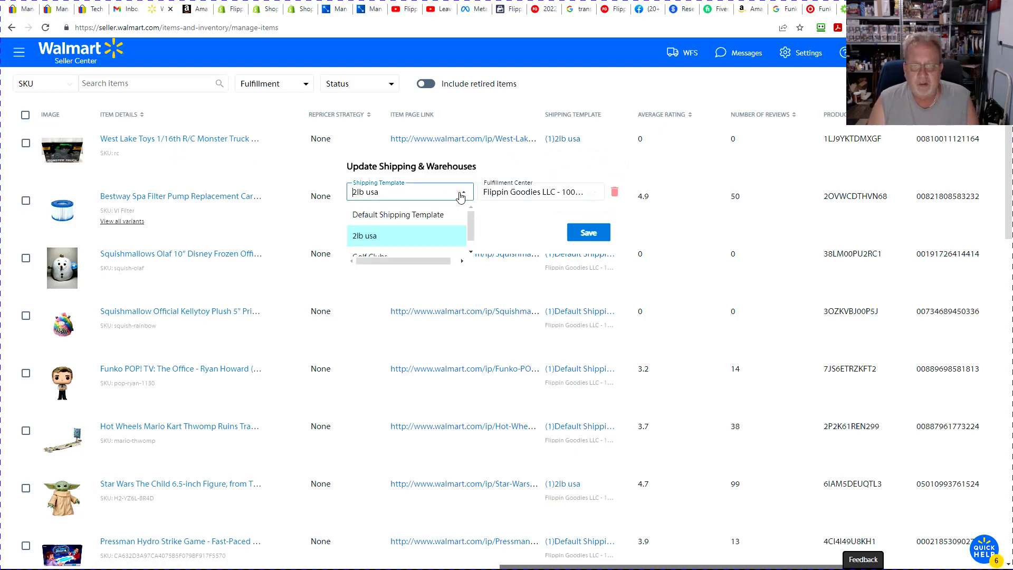
pyautogui.click(384, 236)
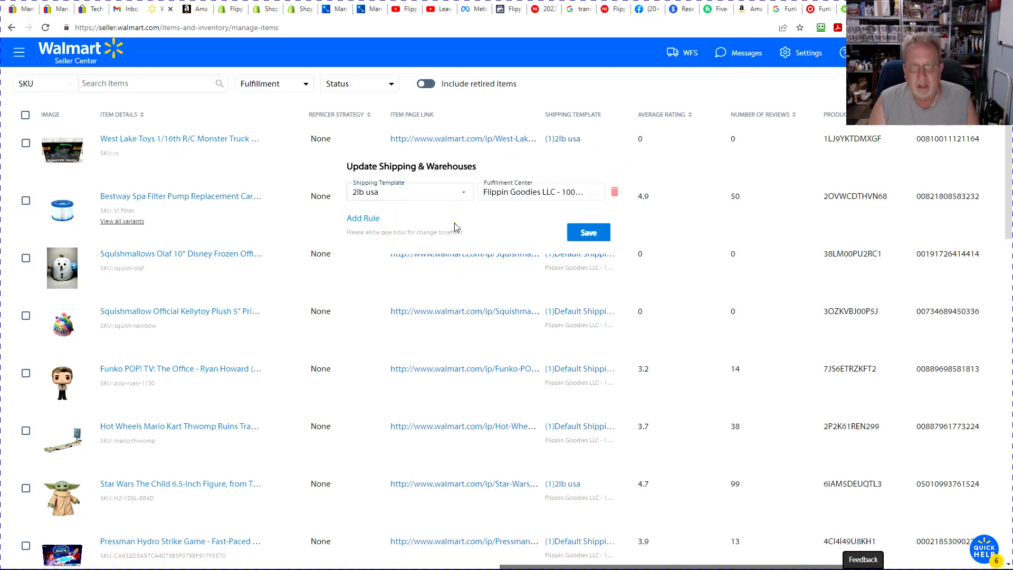
pyautogui.click(588, 235)
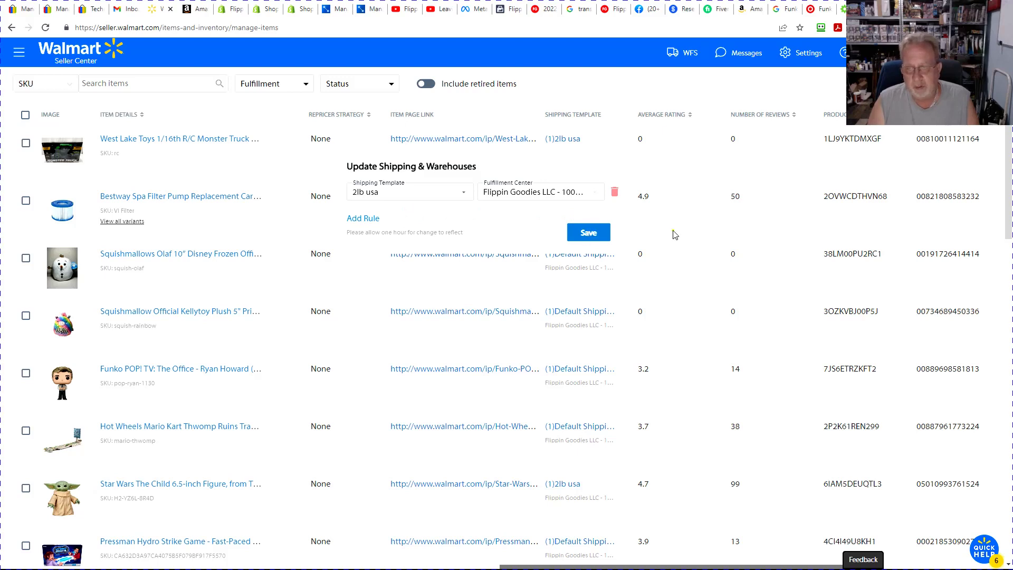